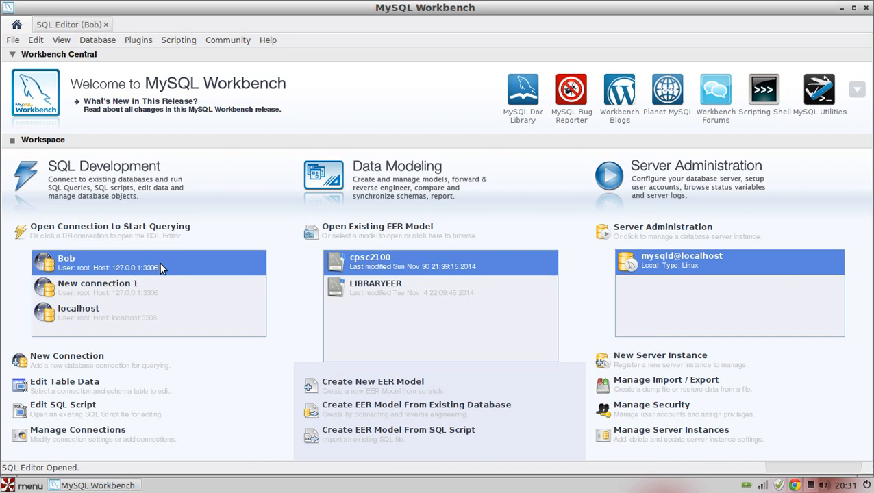
- Open the first saved SQL connection, root at 127.0.0.1:3306, and sign in with the account password
double_click(116, 267)
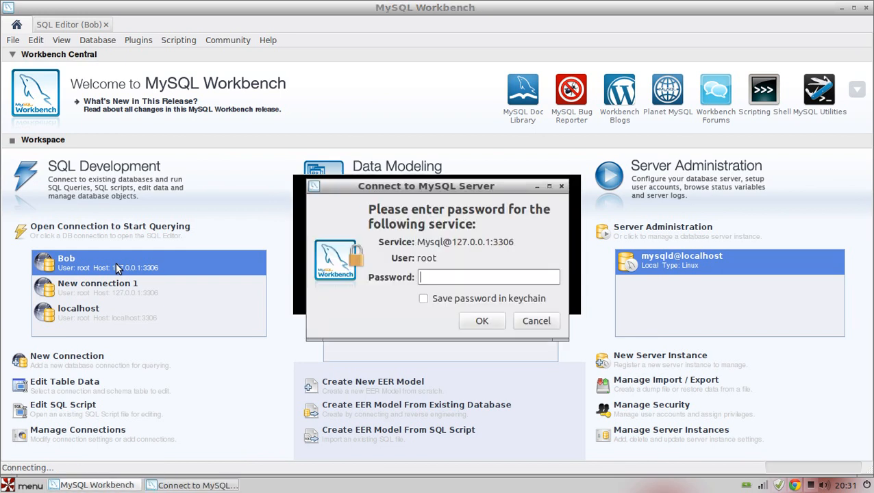
text(••)
key(Return)
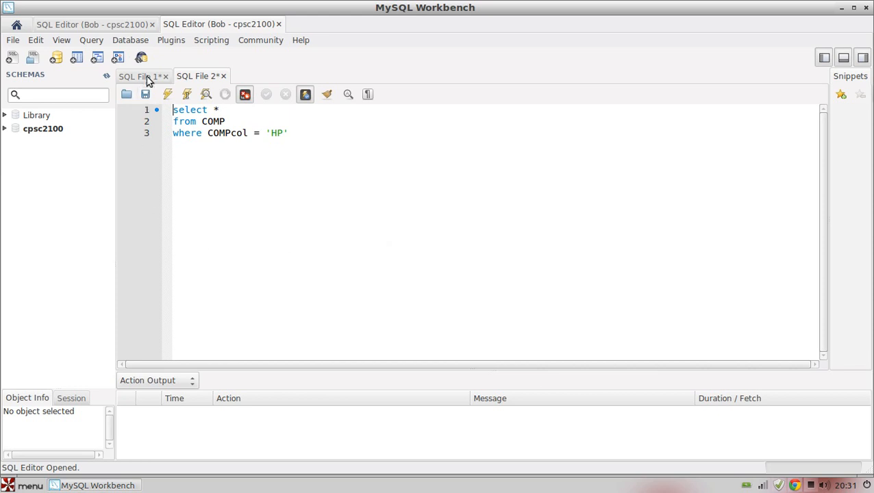
- Show SQL File 1 and examine the list of tables in the Library schema, then collapse the schema again
click(146, 77)
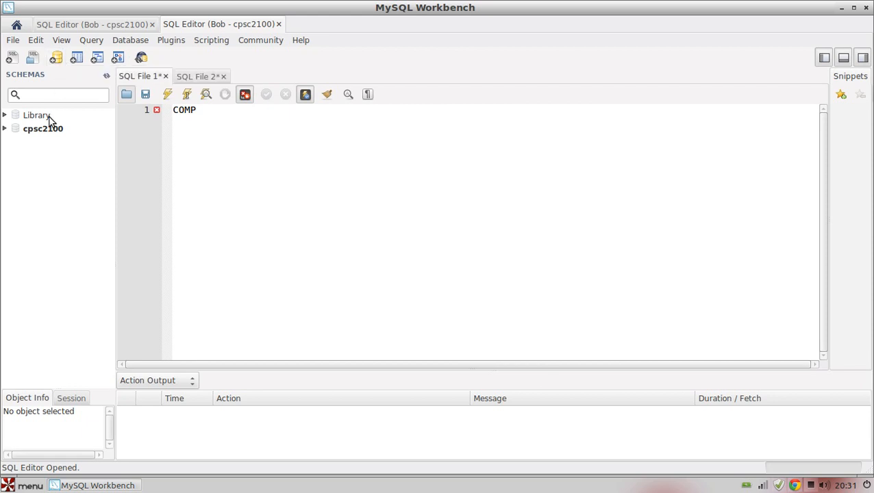
click(6, 115)
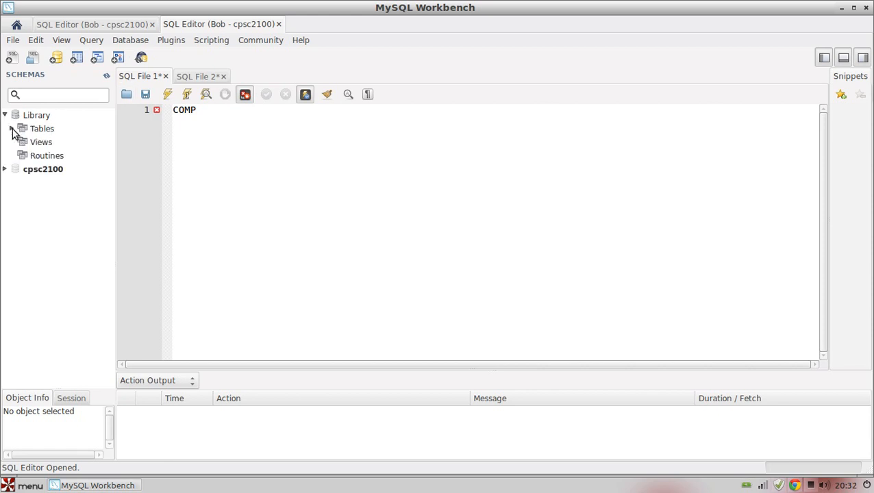
click(12, 129)
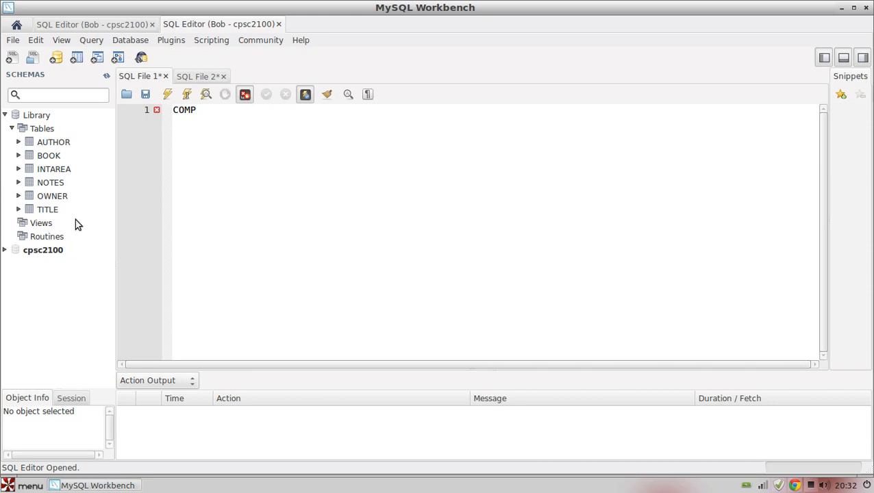
click(13, 129)
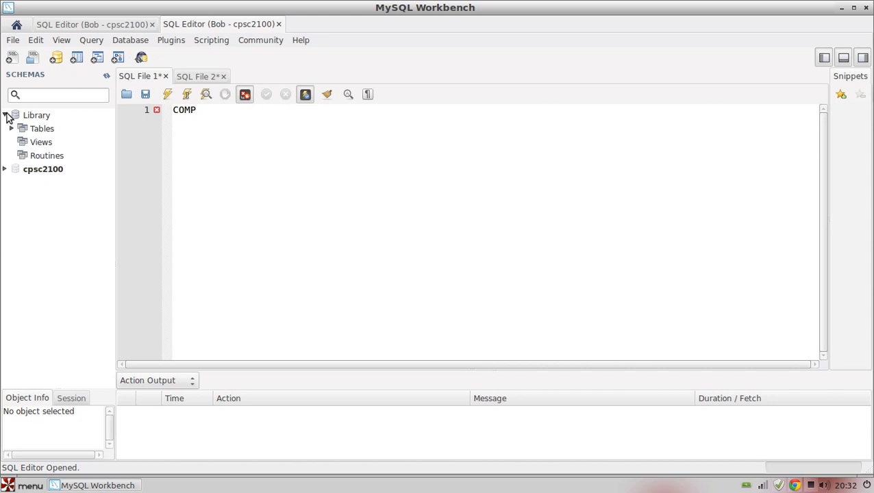
click(6, 115)
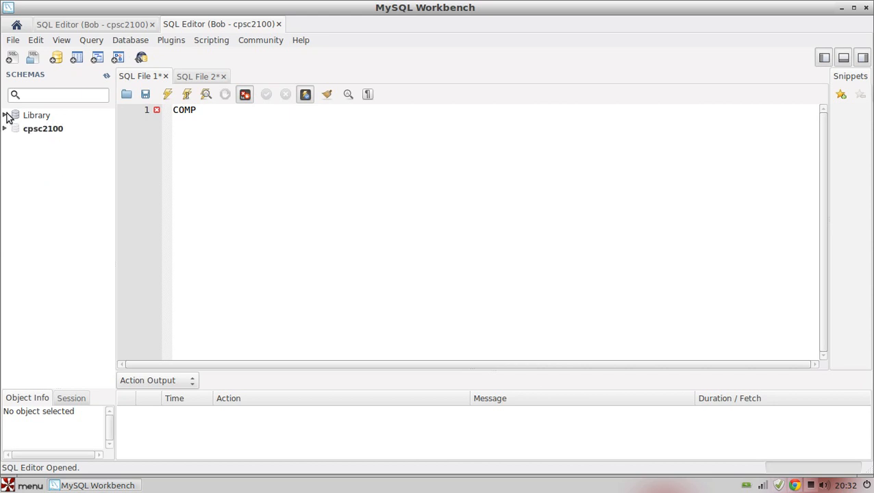
- Expand the cpsc2100 schema's tables and examine the COMP table's columns and indexes
double_click(43, 130)
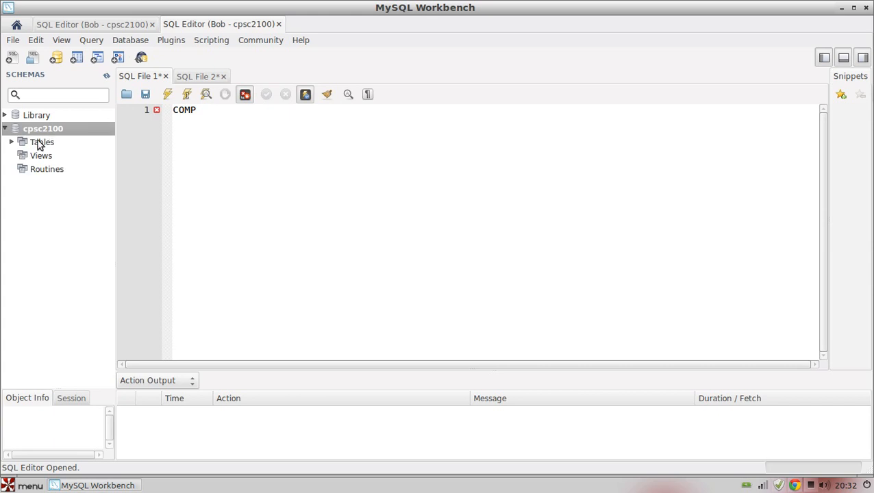
click(35, 145)
double_click(34, 144)
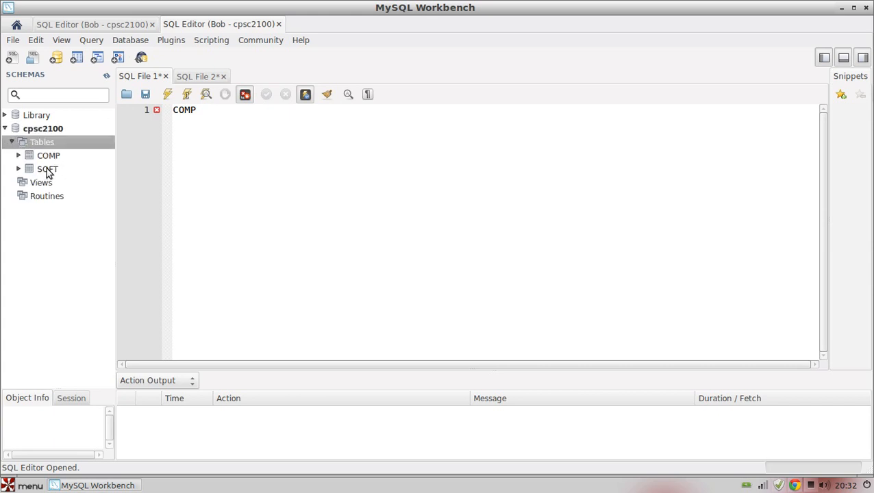
click(19, 156)
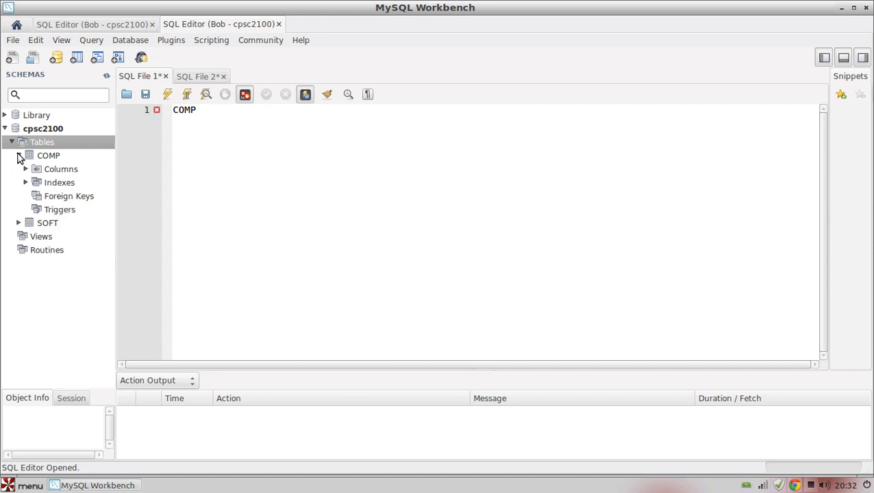
click(69, 170)
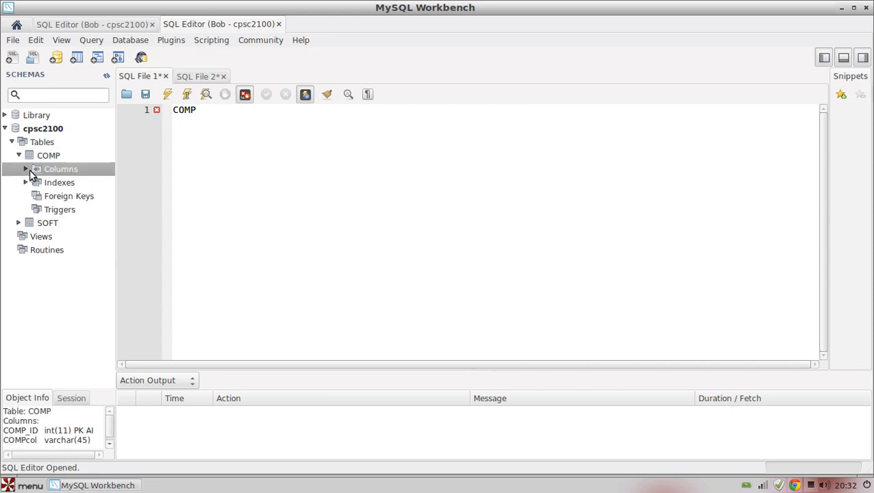
click(27, 170)
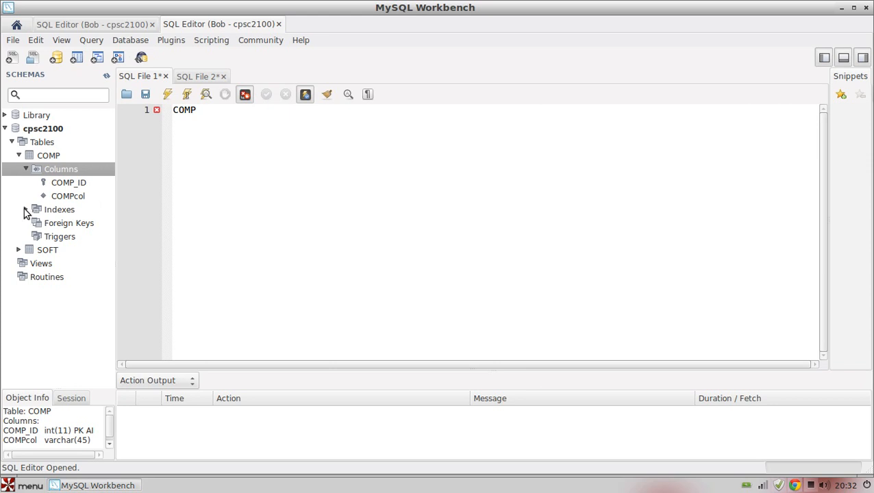
click(26, 170)
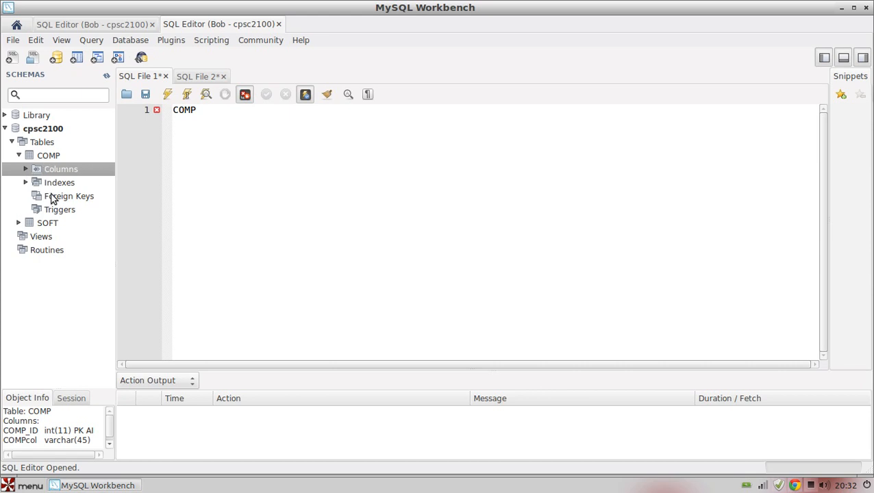
click(26, 182)
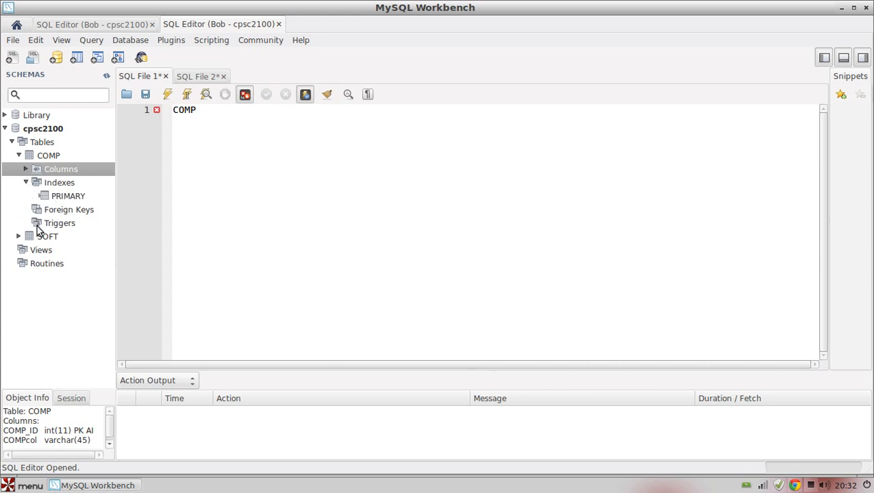
- Expand the SOFT table and query its rows with the limit of 1000
click(19, 237)
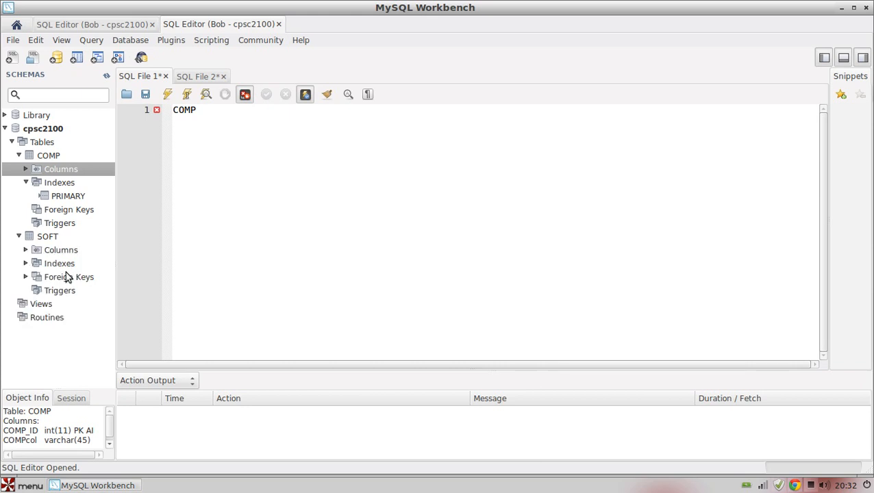
right_click(51, 240)
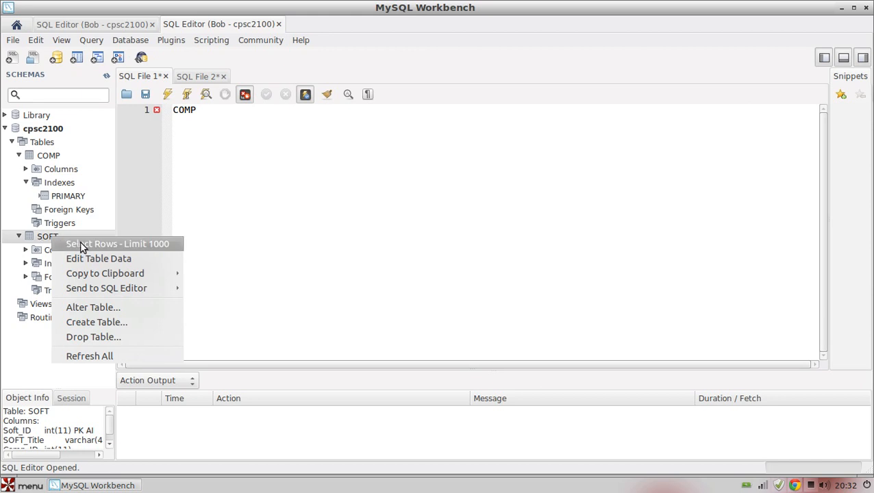
click(82, 247)
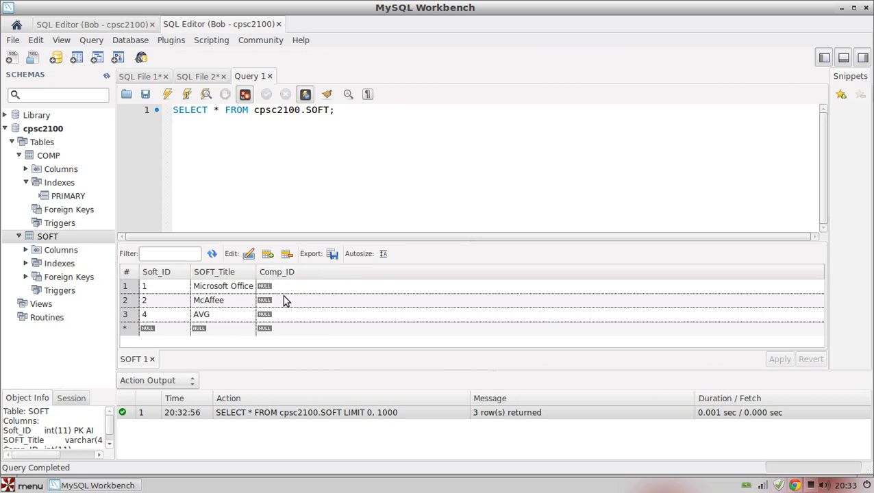
- Collapse the SOFT table and query the COMP table's rows with the limit of 1000
click(19, 235)
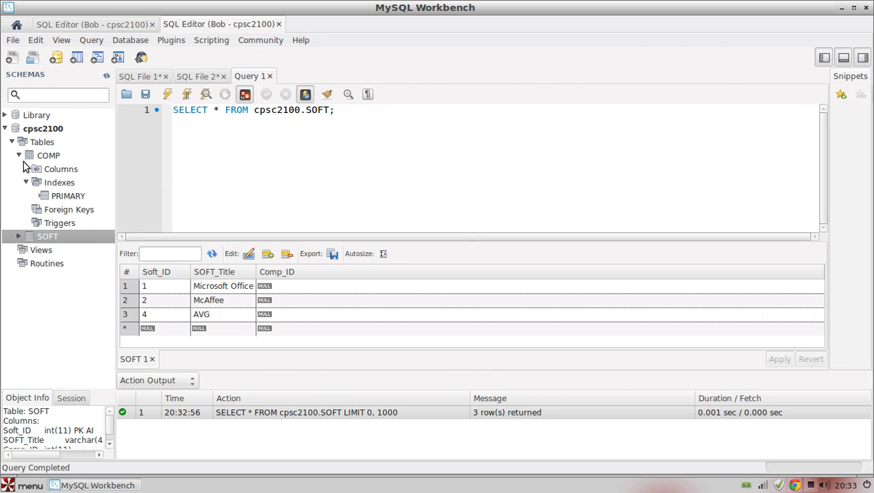
right_click(50, 156)
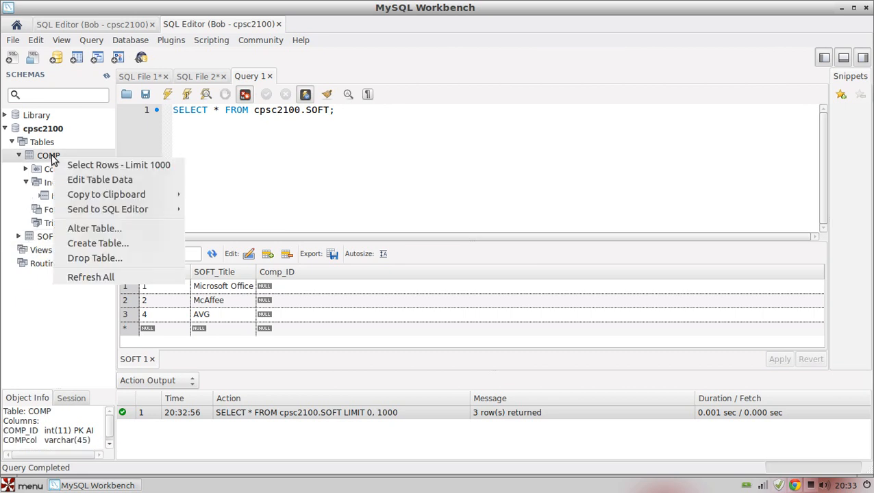
key(Escape)
right_click(51, 157)
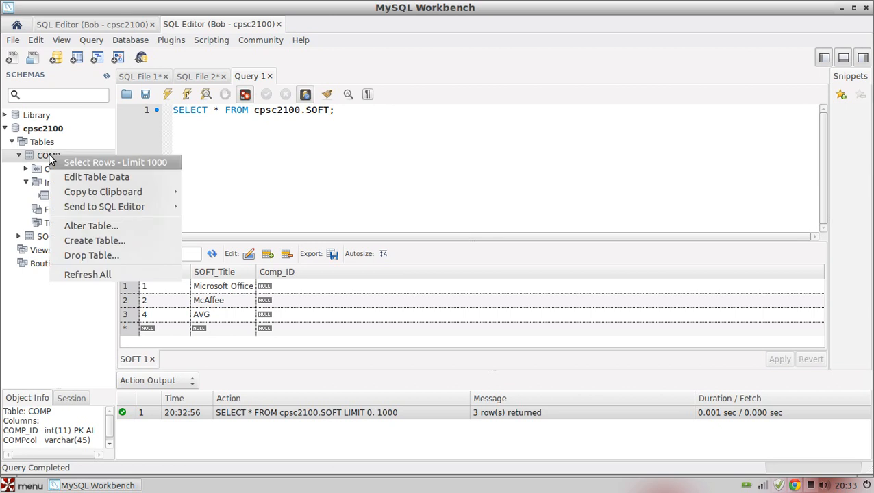
click(80, 165)
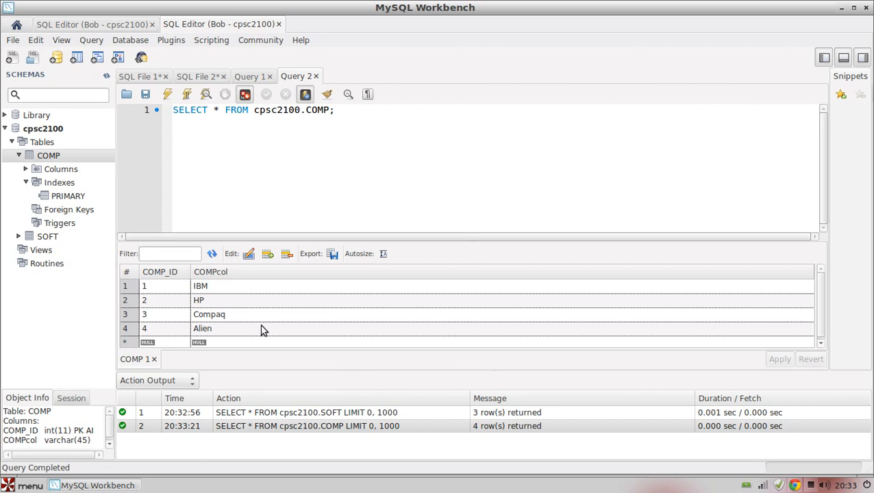
- Close the two query results for the COMP and SOFT tables
click(169, 125)
click(317, 76)
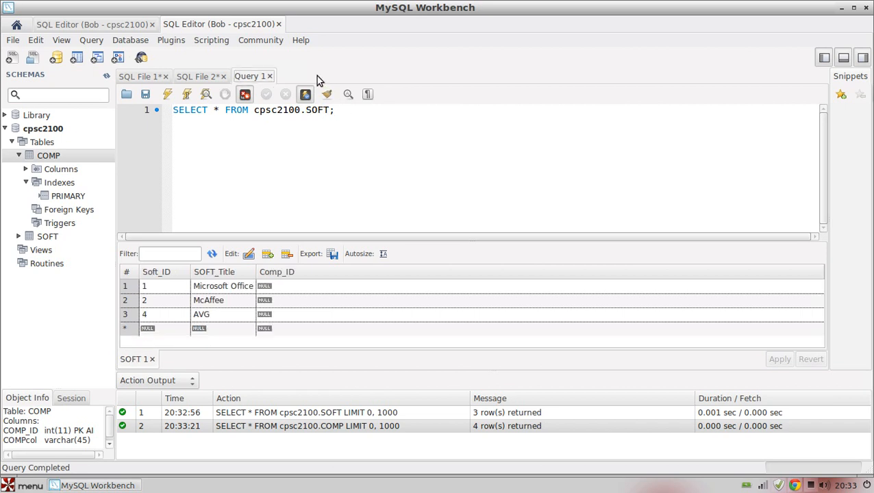
click(270, 76)
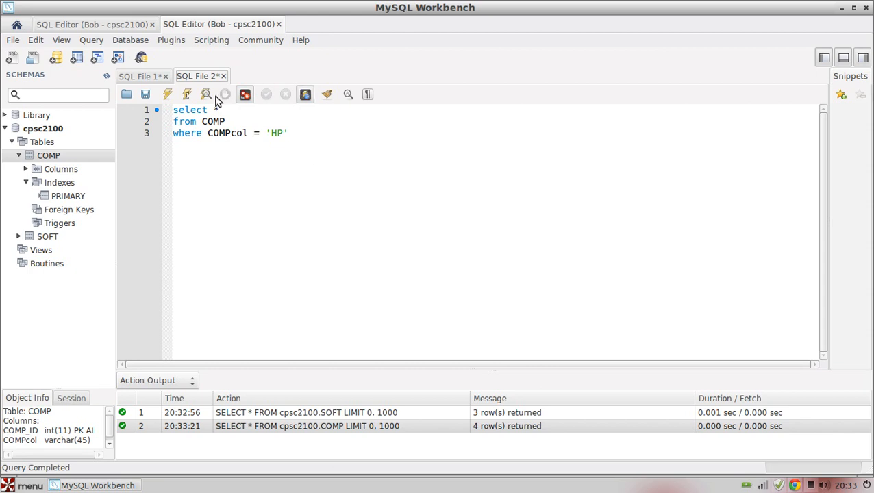
- Run the SQL File 2 query that selects everything from COMP where COMPcol equals 'HP'
click(167, 94)
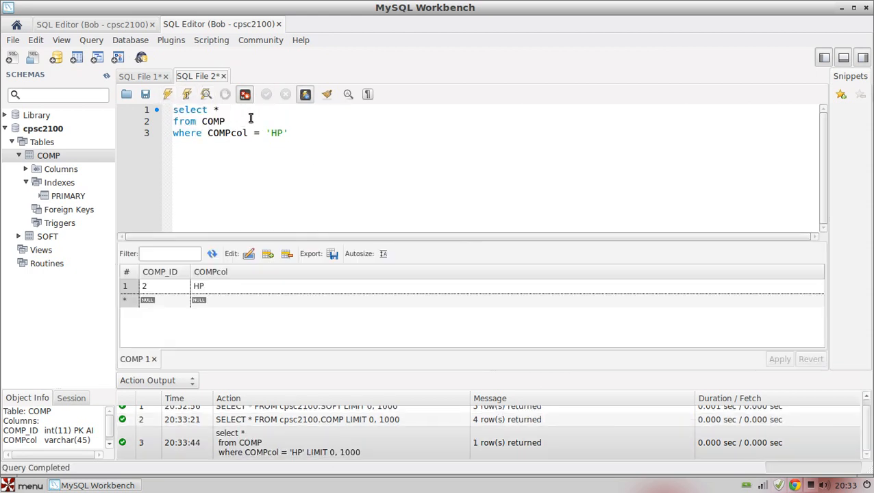
drag(331, 136, 146, 121)
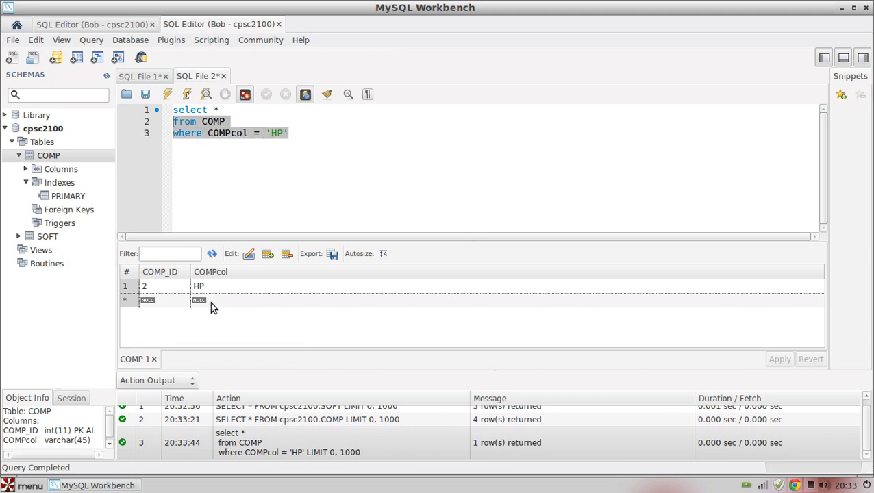
click(269, 164)
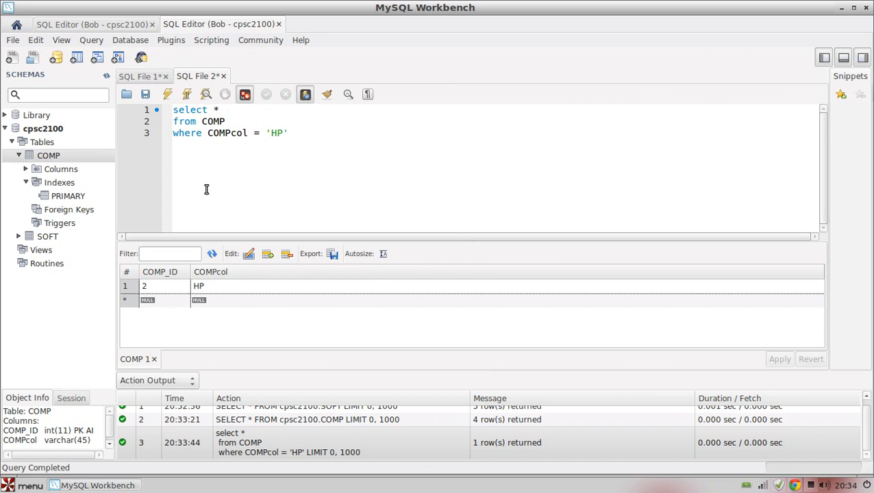
- Create a blank SQL query file and close it without entering anything
click(12, 60)
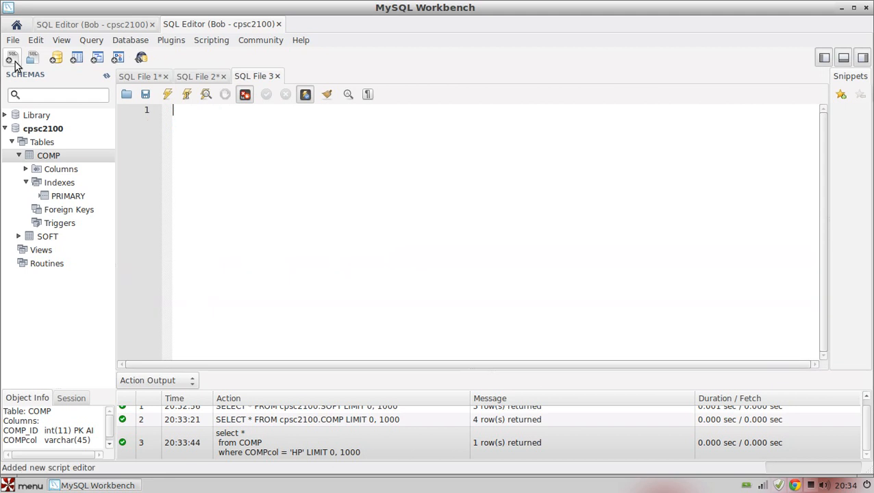
click(277, 76)
- Start a new table in the cpsc2100 schema and name it Hardware
click(41, 144)
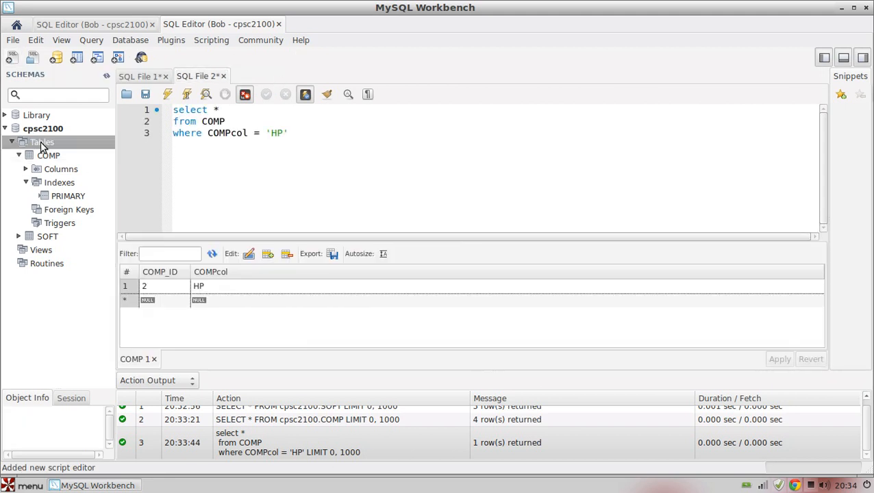
right_click(41, 144)
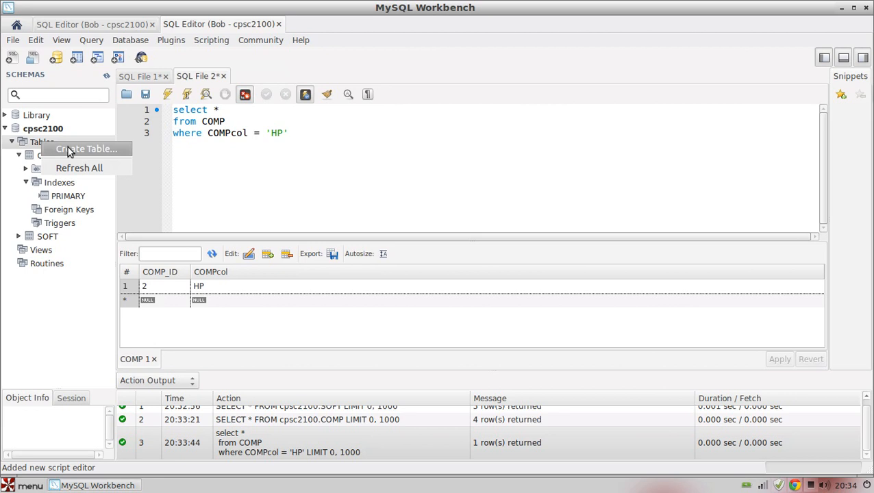
click(67, 149)
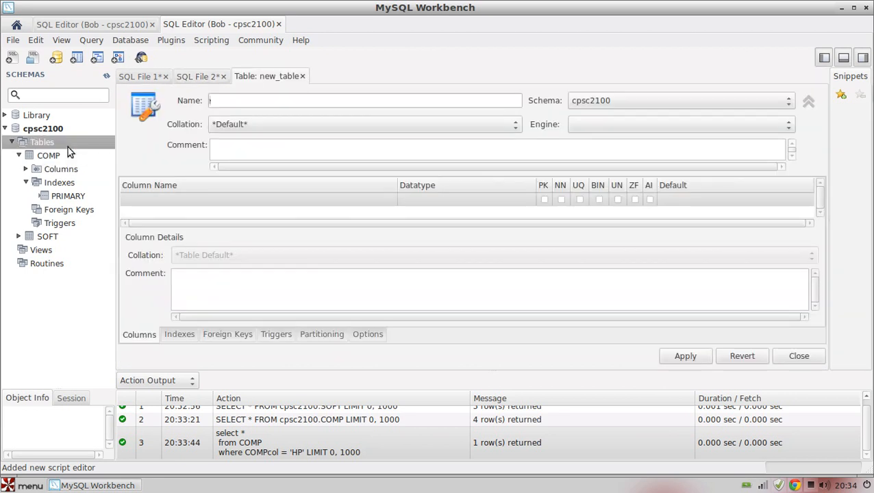
click(248, 101)
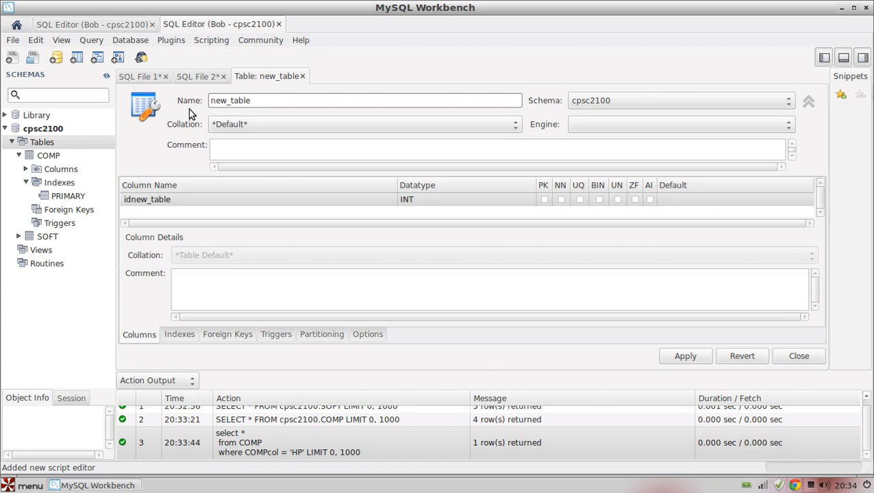
key(BackSpace)
key(BackSpace)
key(BackSpace)
key(BackSpace)
key(BackSpace)
key(BackSpace)
key(BackSpace)
key(BackSpace)
text(Hardwre)
key(BackSpace)
key(BackSpace)
text(ae)
key(BackSpace)
text(re)
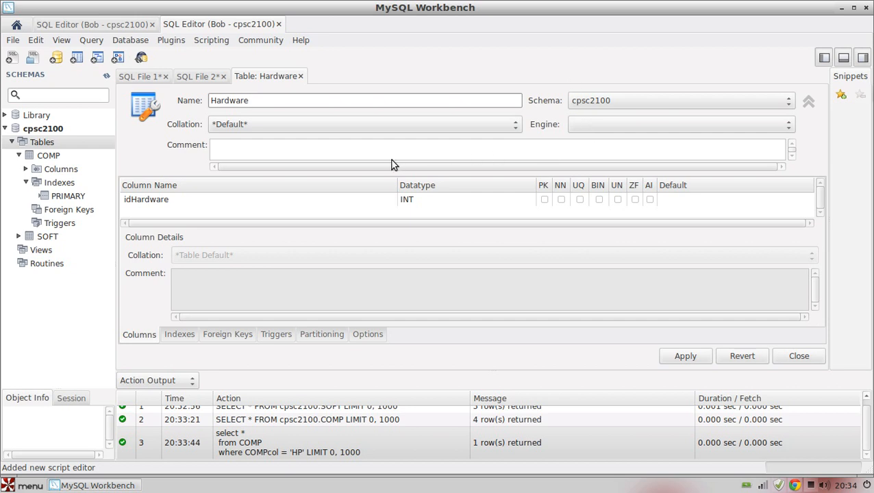
- Set the Hardware table's engine to InnoDB and define its first column as Hardware_ID, an auto-incrementing, not-null INT primary key
click(763, 130)
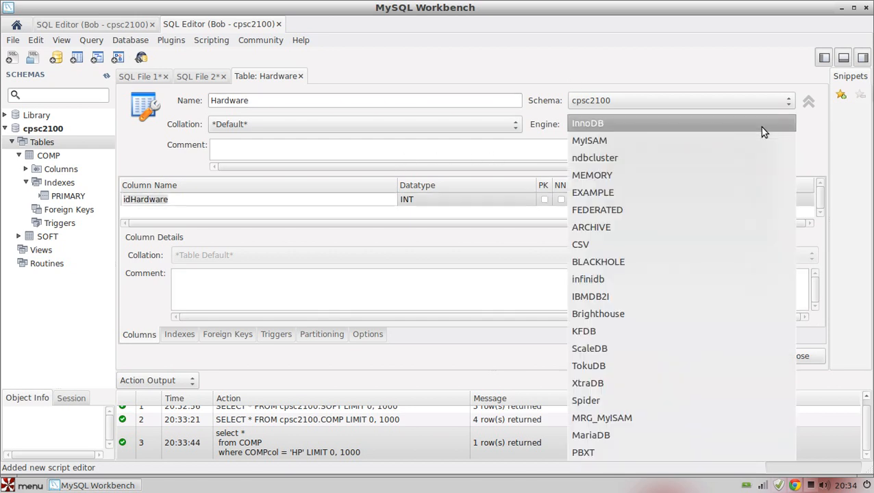
click(760, 126)
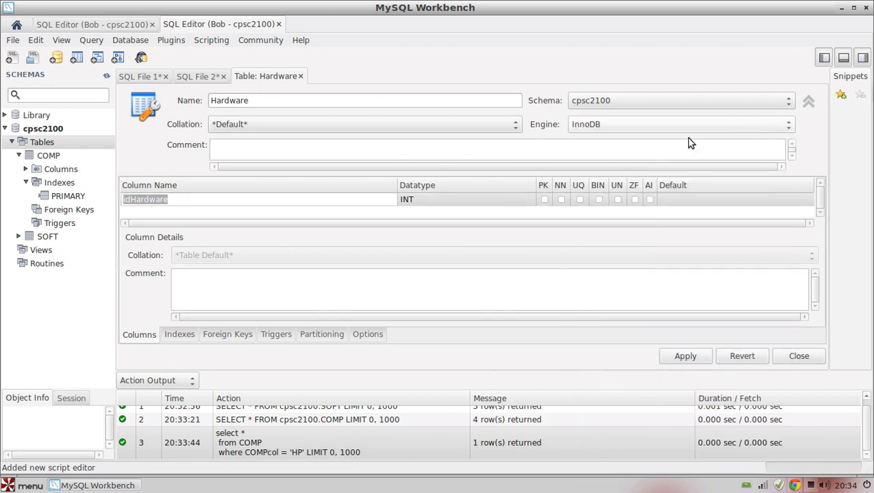
click(246, 206)
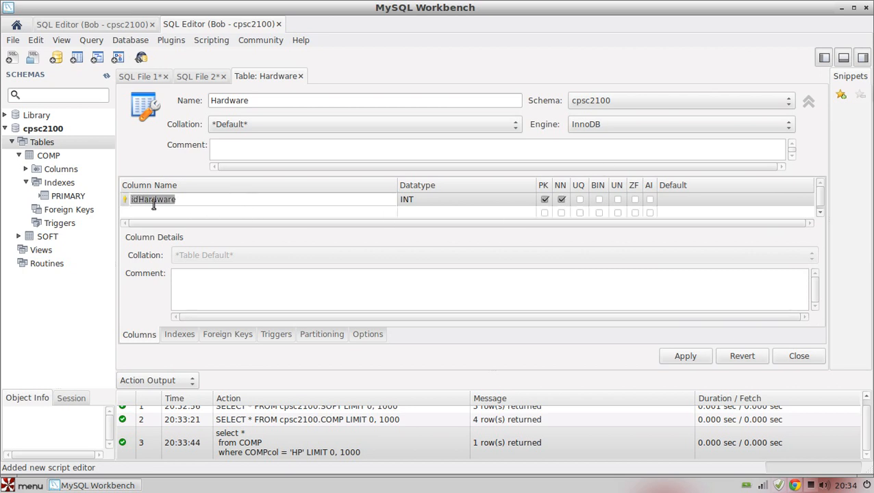
click(204, 199)
drag(203, 199, 133, 199)
text(Hardware)
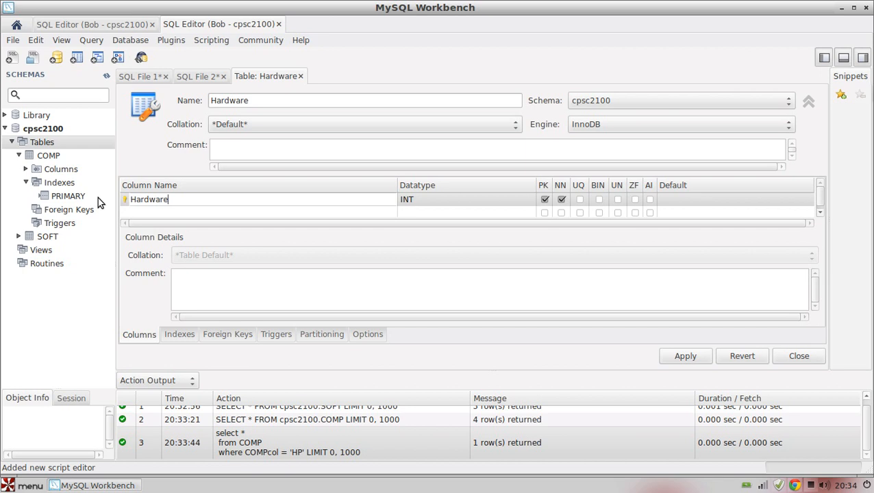
text(_ID)
click(649, 200)
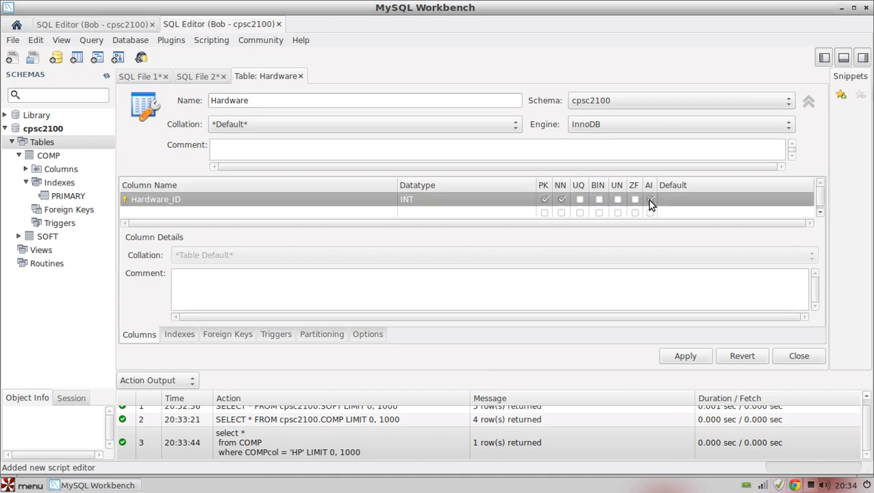
click(720, 201)
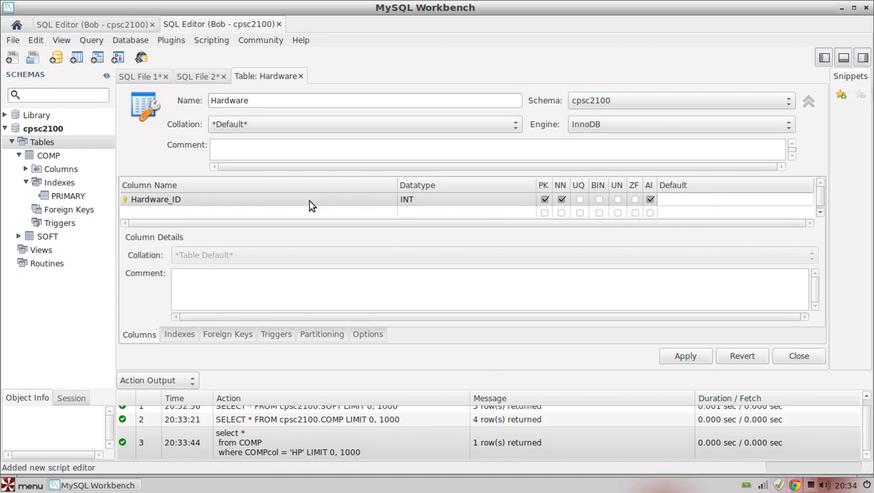
- Add a Hardware_Type column and a Hardwarecol column to the Hardware table, both with datatype VARCHAR(45)
click(271, 212)
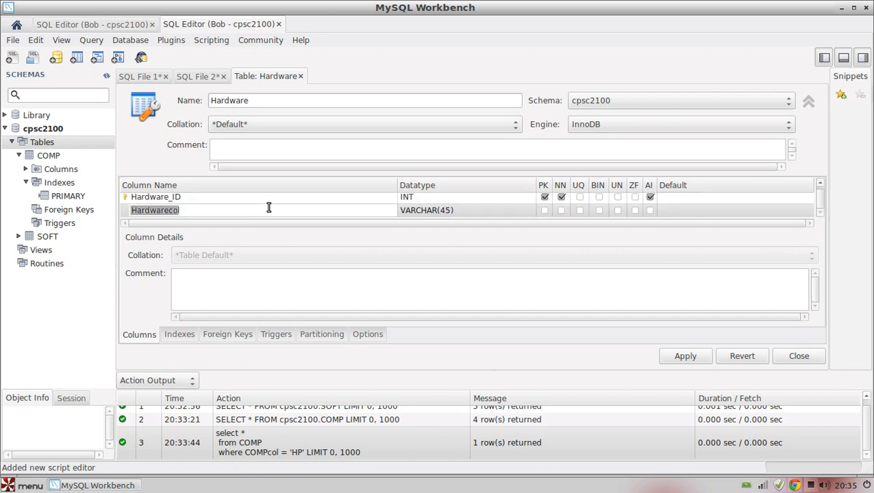
click(267, 207)
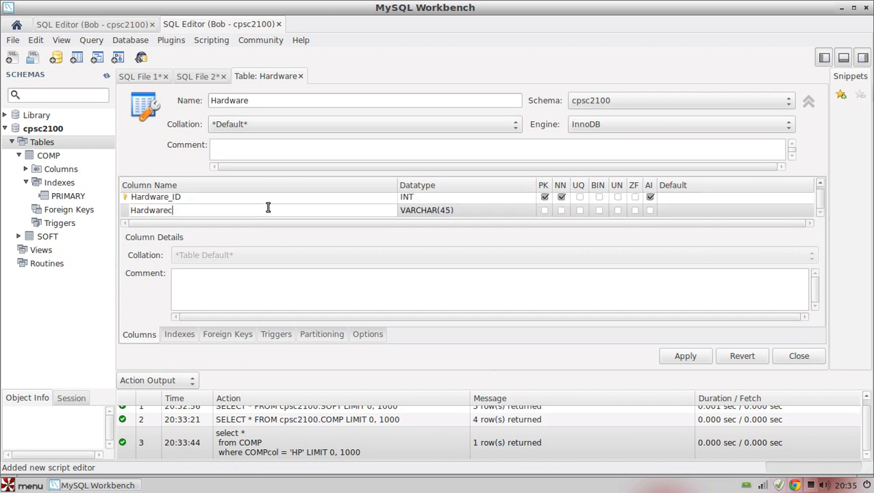
text(Type)
text(_)
click(772, 210)
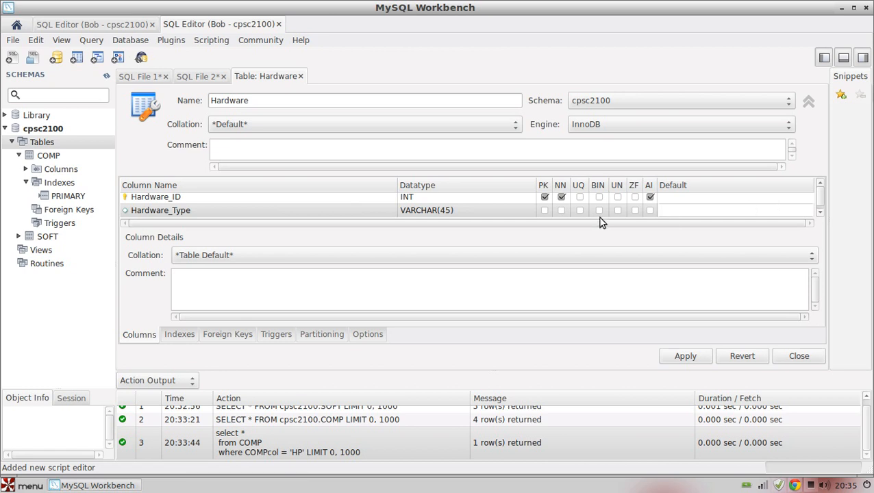
click(334, 219)
click(705, 213)
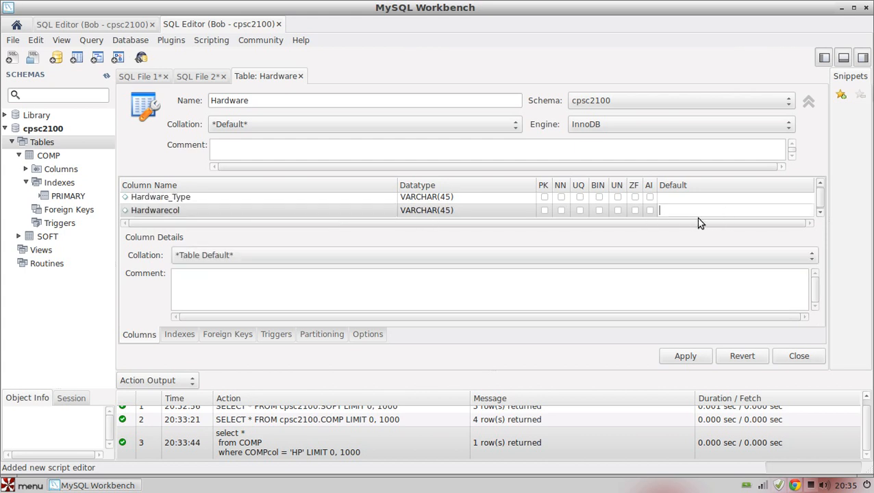
- Add a column named Comp_ID to the Hardware table and set its datatype to INT
click(416, 219)
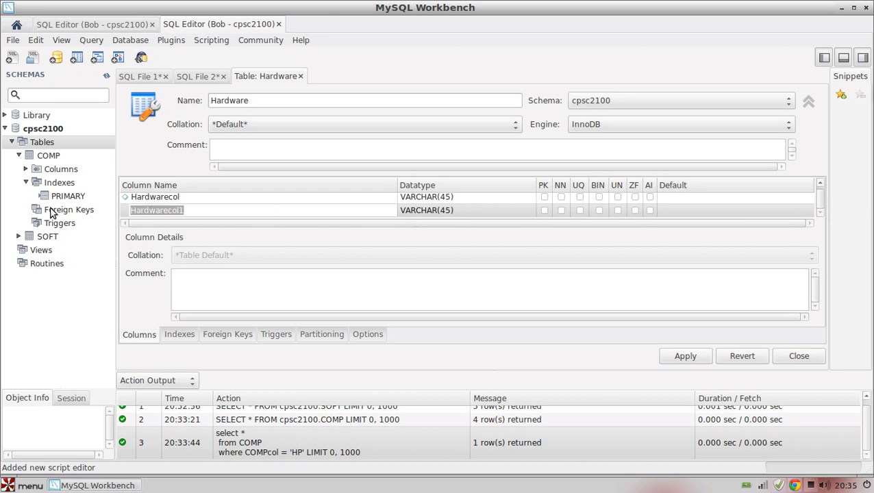
key(BackSpace)
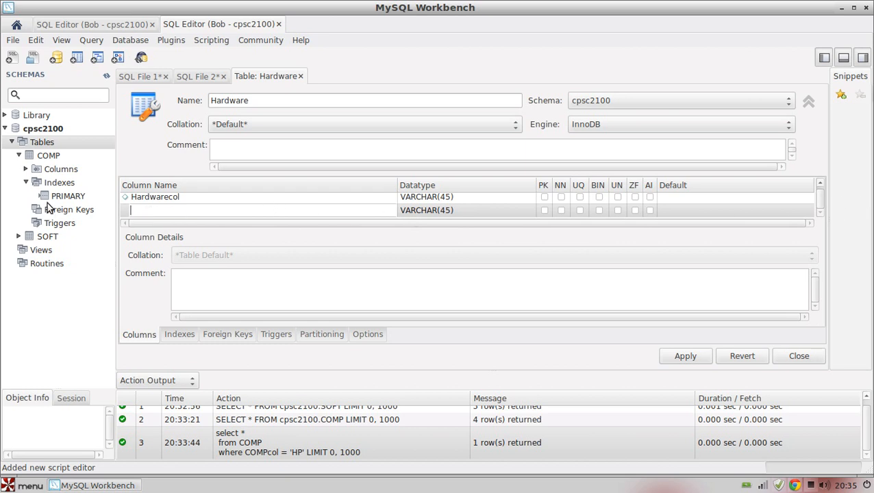
scroll(214, 210, up, 1)
click(216, 207)
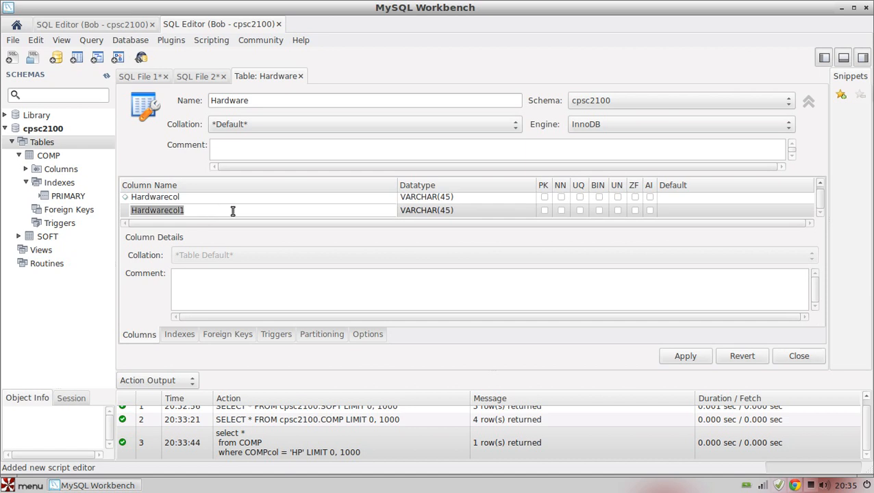
text(Comp_ID)
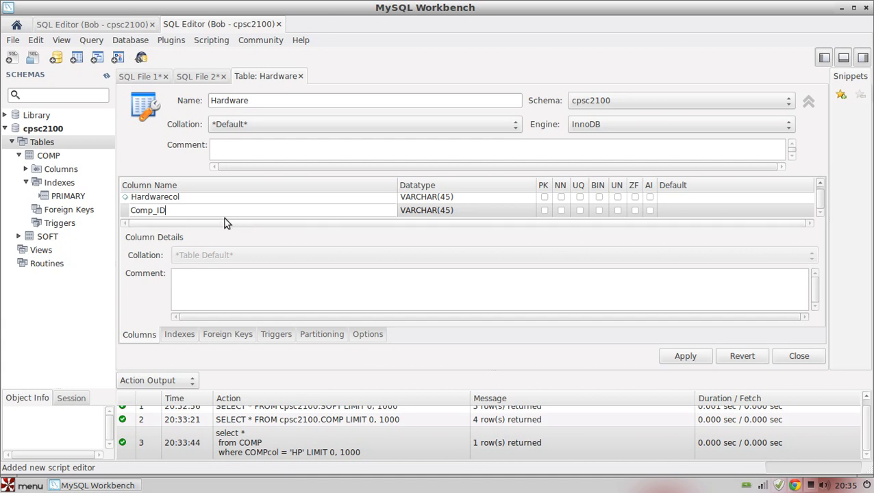
click(442, 211)
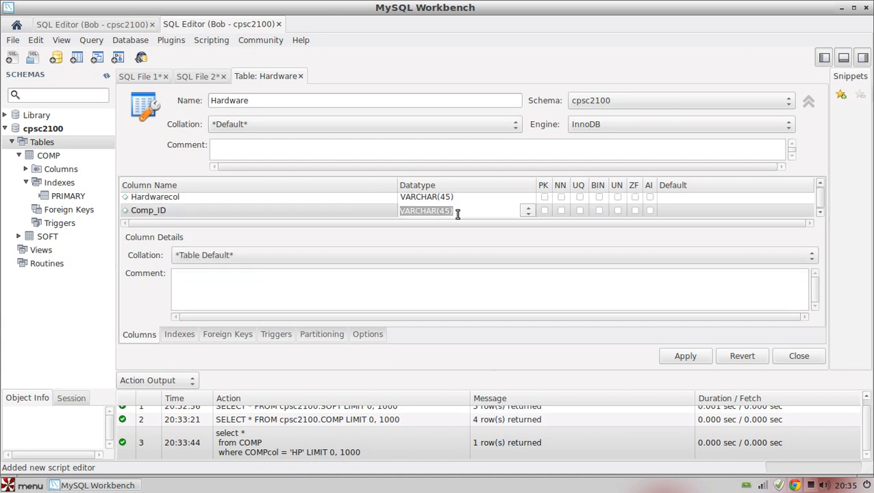
text(in)
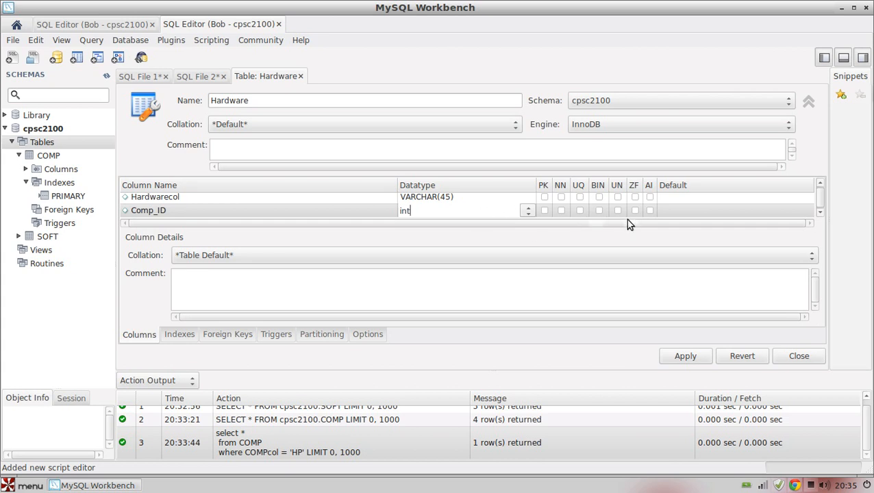
text(t)
click(724, 212)
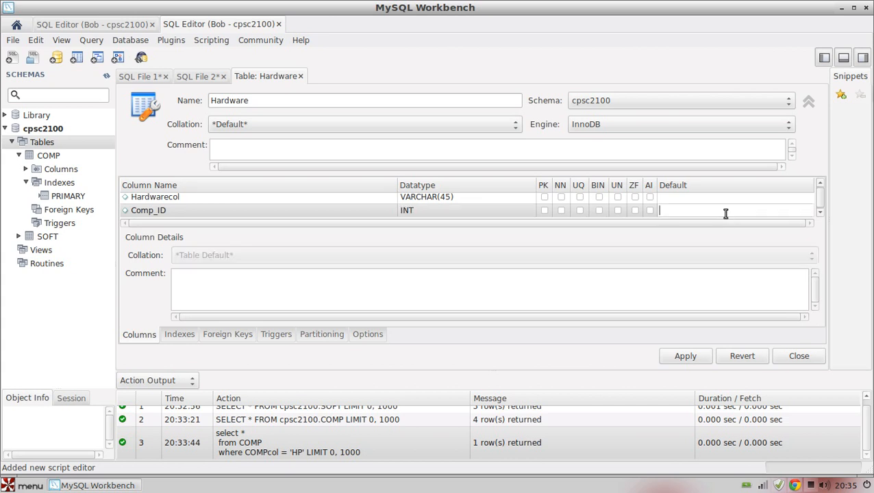
- Open the Hardware table's foreign key definitions and try to enter Comp_ID as a foreign key name
click(228, 339)
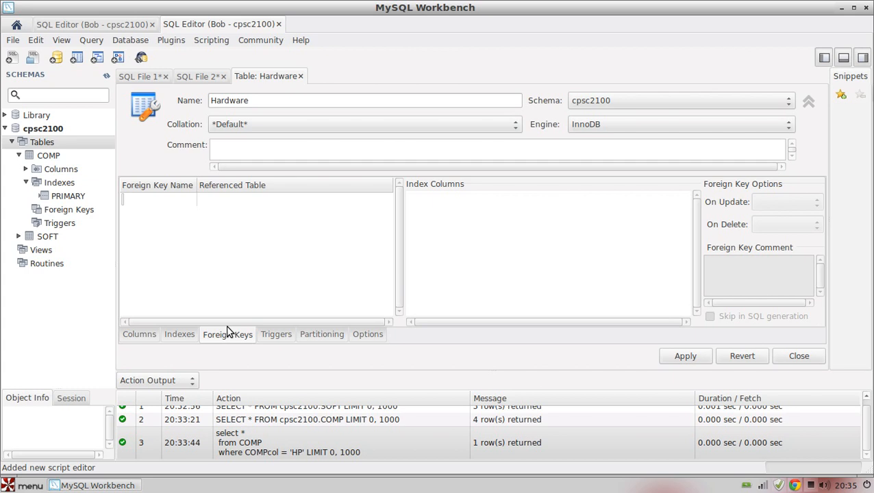
text(Comp)
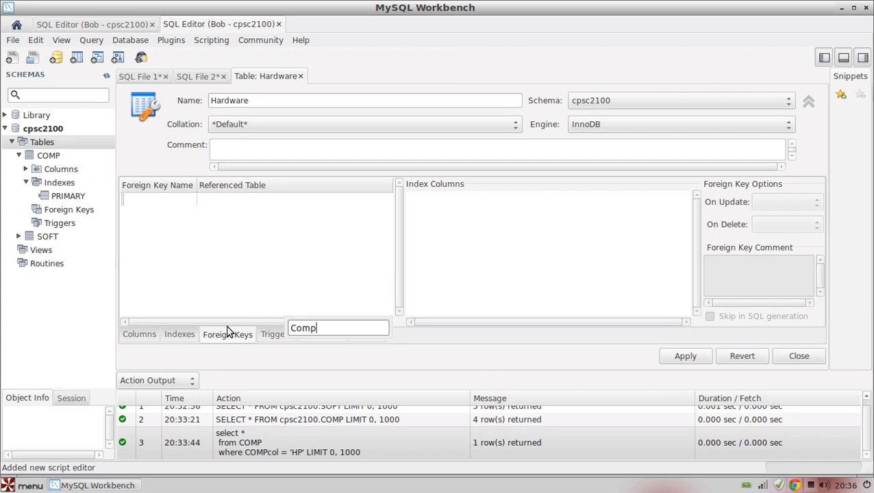
text(_ID)
click(313, 283)
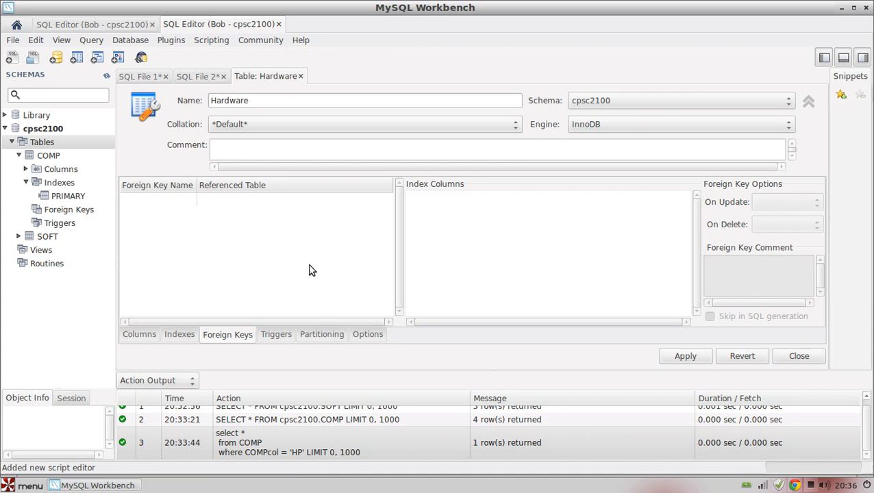
- Add a foreign key with the default name that references the cpsc2100 COMP table and links Comp_ID to COMP_ID
click(174, 199)
click(176, 199)
click(176, 200)
click(250, 203)
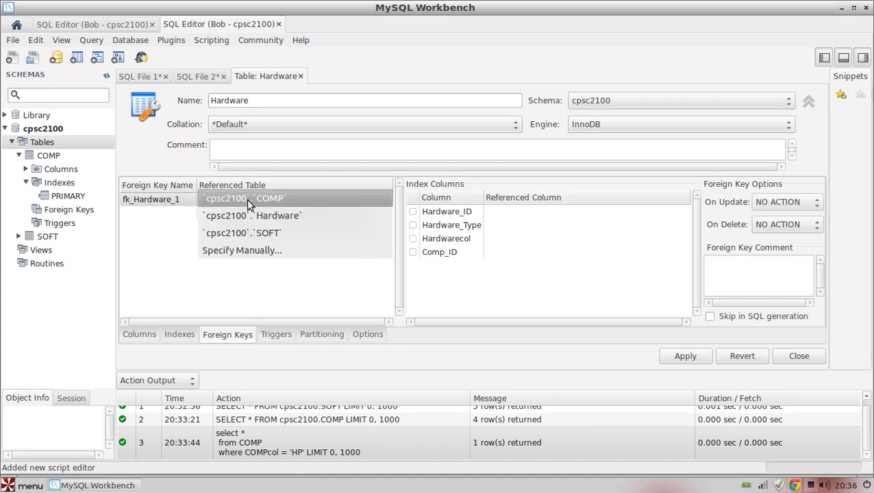
click(314, 200)
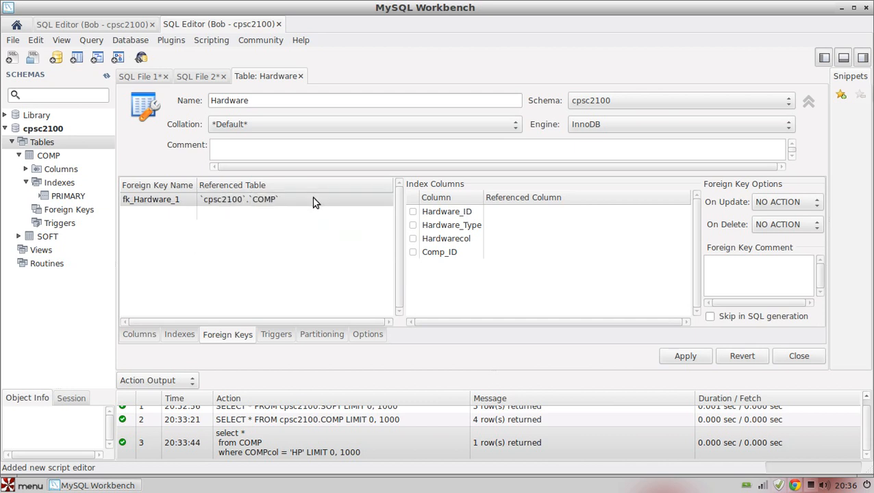
click(413, 252)
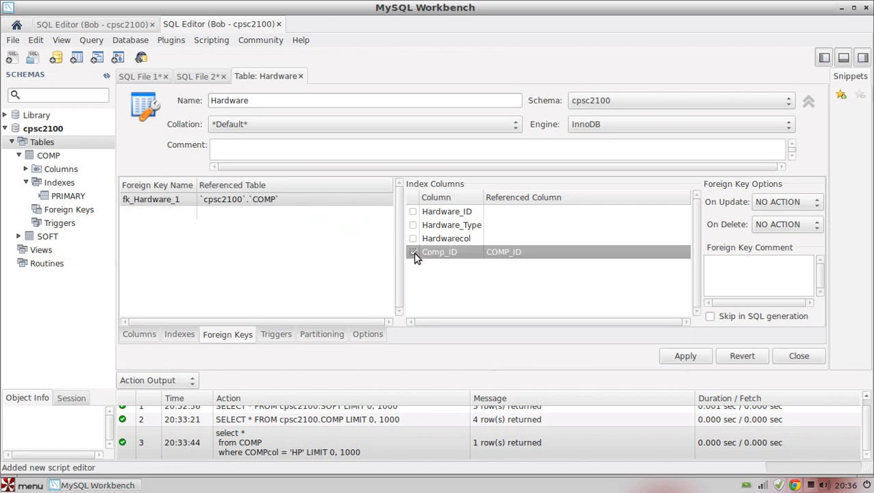
click(577, 259)
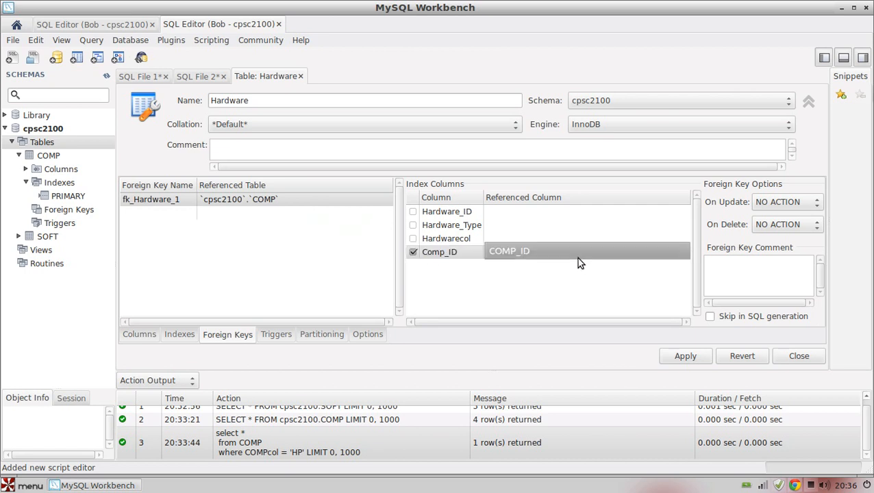
click(578, 258)
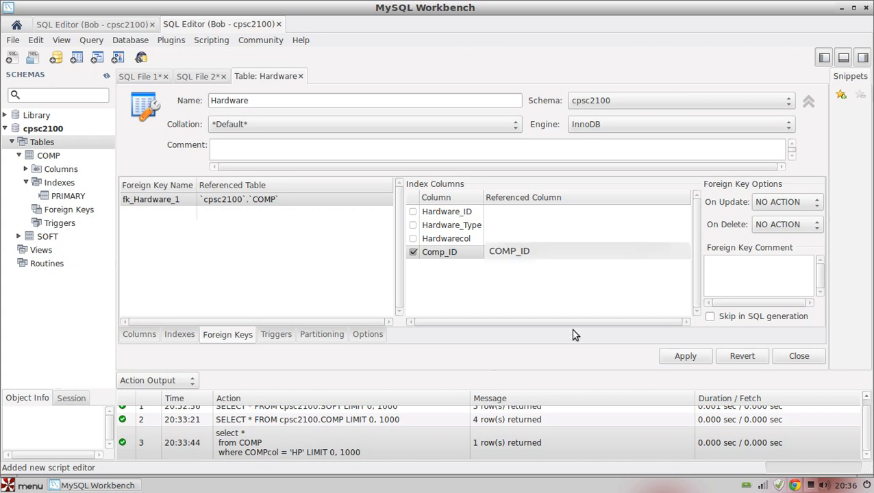
- Apply the Hardware table definition by executing its CREATE TABLE script on the database, and close the script dialog
click(699, 360)
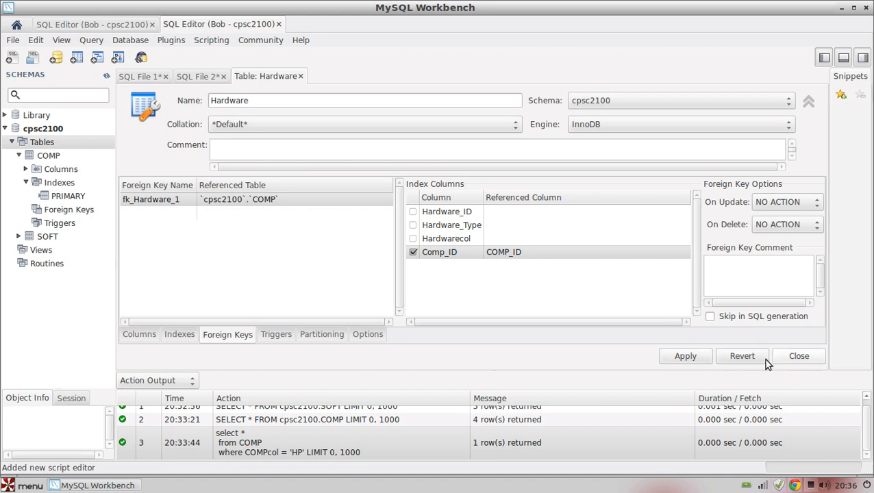
click(682, 356)
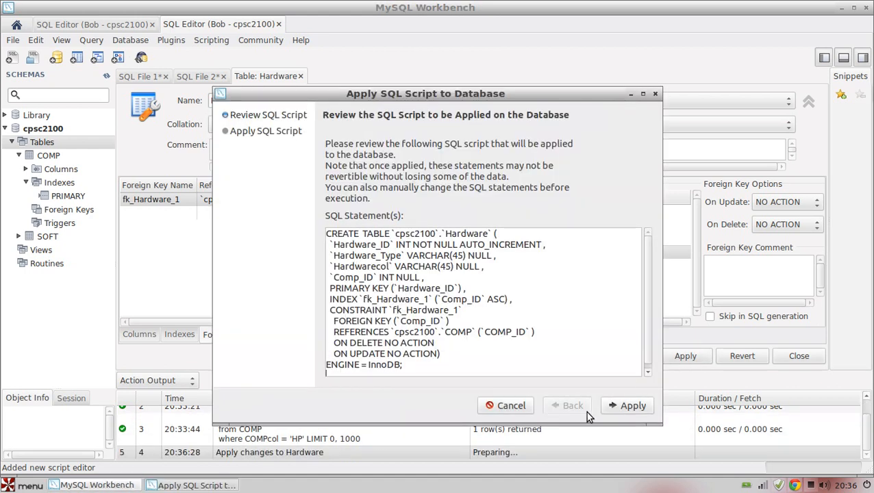
click(630, 407)
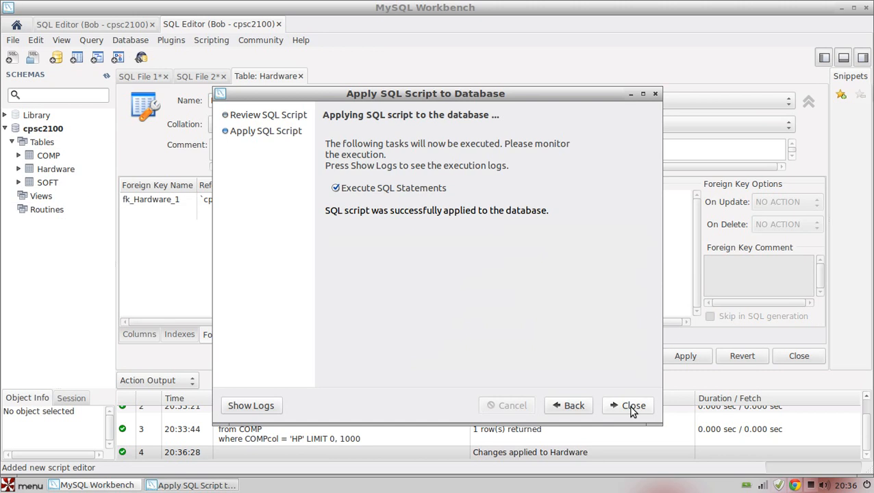
click(631, 407)
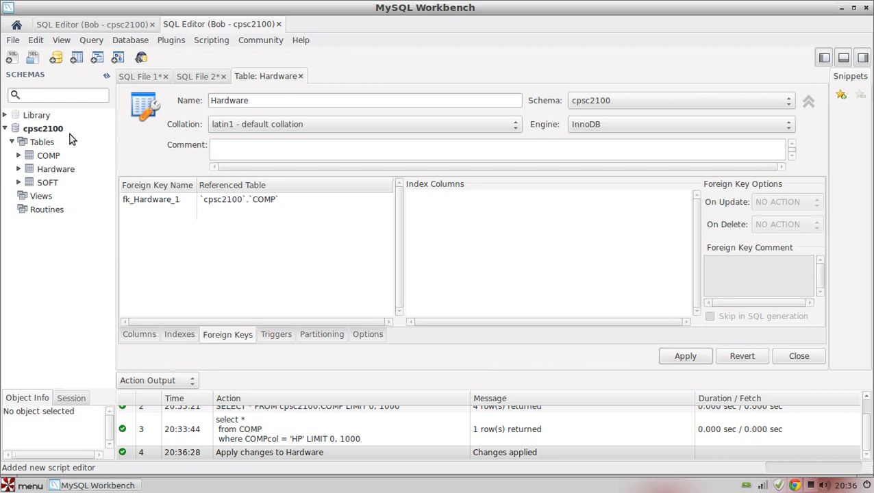
click(41, 197)
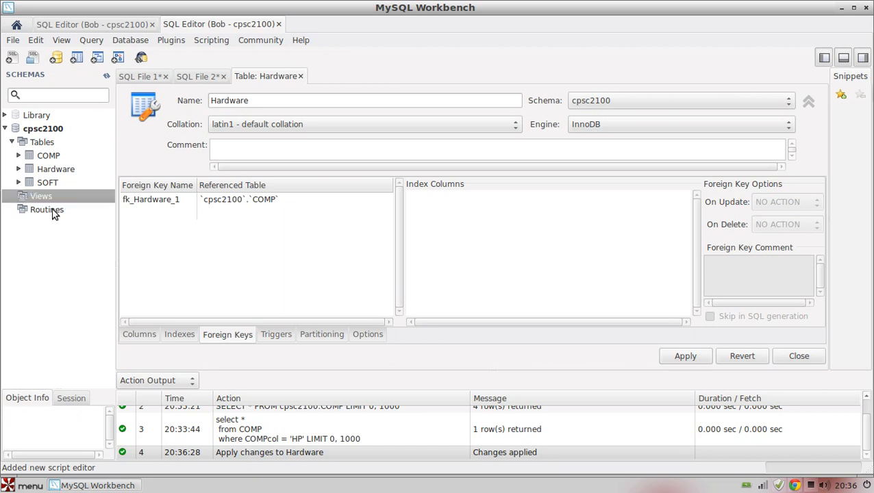
click(54, 212)
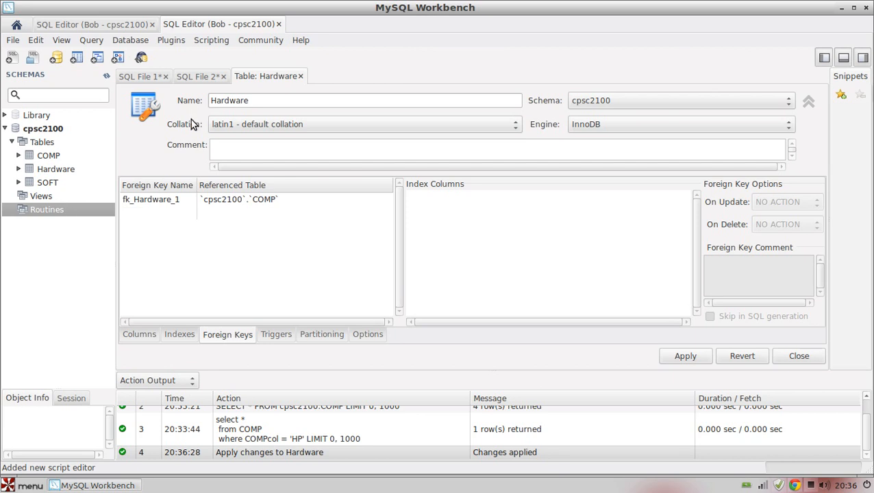
- Open the existing cpsc2100 EER model from the home screen and move the COMP table to just below and left of SOFT
click(16, 24)
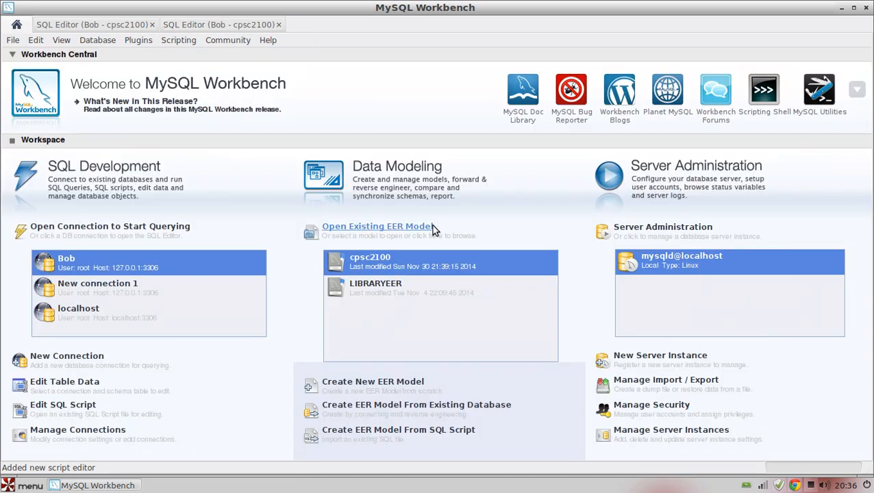
click(419, 262)
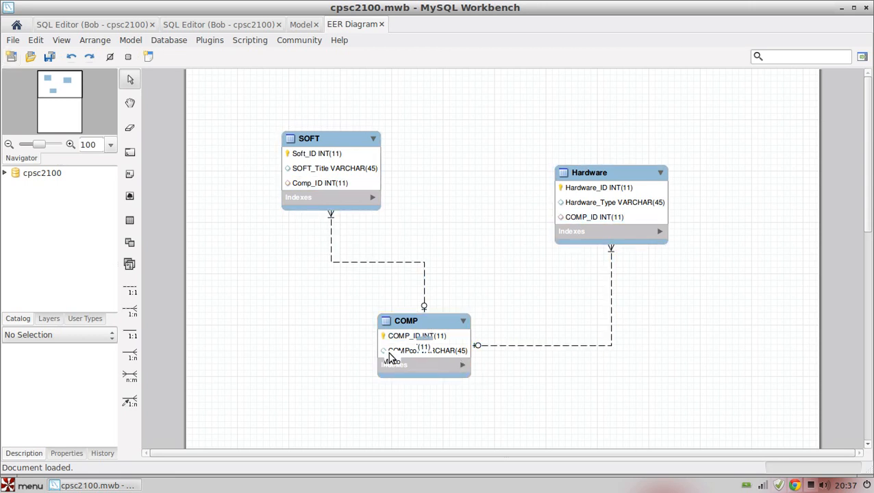
drag(431, 336, 281, 333)
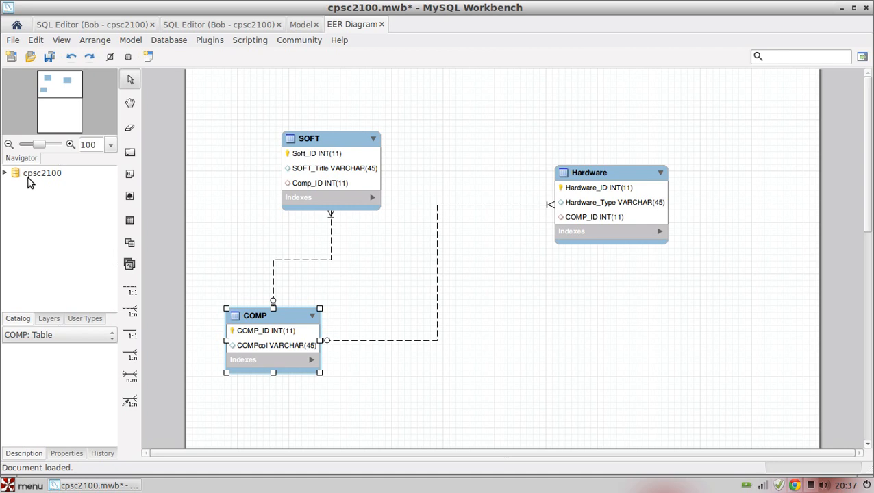
- Expand the cpsc2100 schema in the model catalog and examine its Tables folder and Routine Groups
click(5, 173)
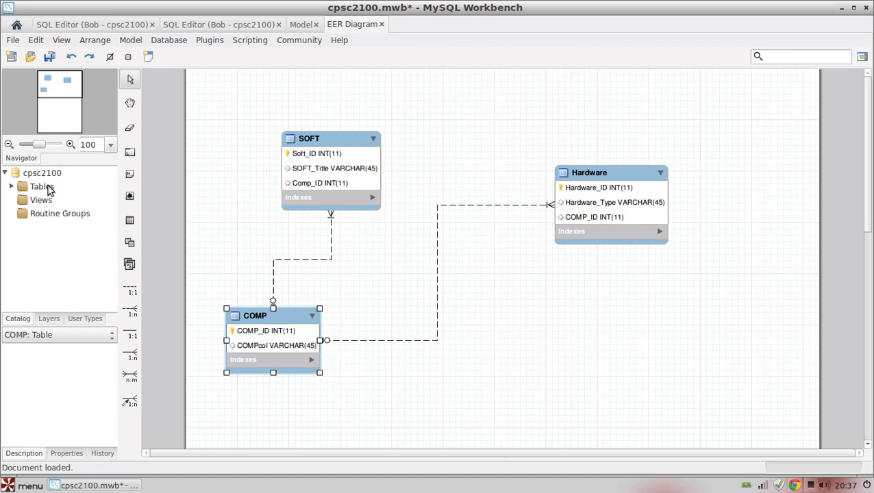
click(42, 187)
click(11, 187)
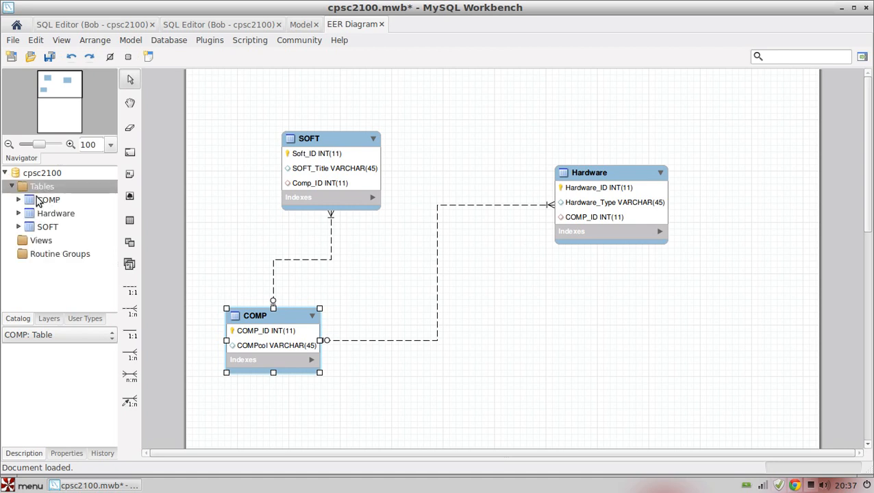
click(55, 254)
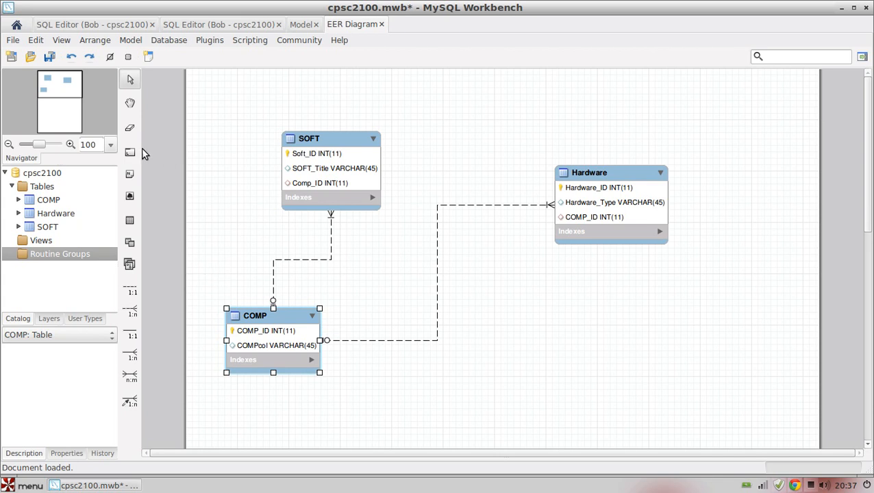
- From the home screen, start creating an EER model from an existing database and save the pending changes to the open cpsc2100 model
click(15, 25)
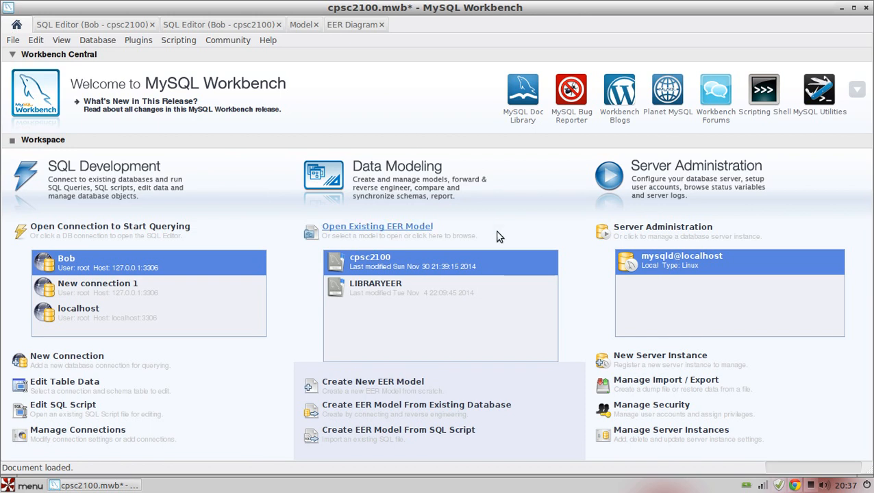
click(393, 387)
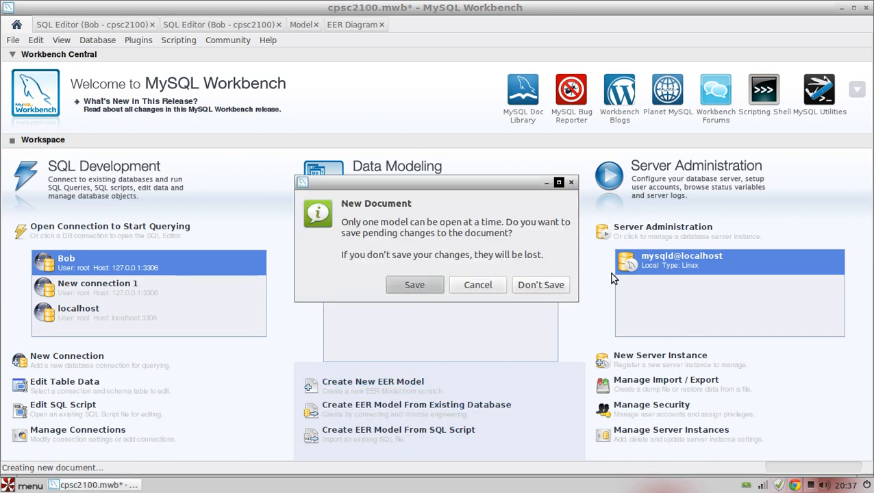
click(478, 287)
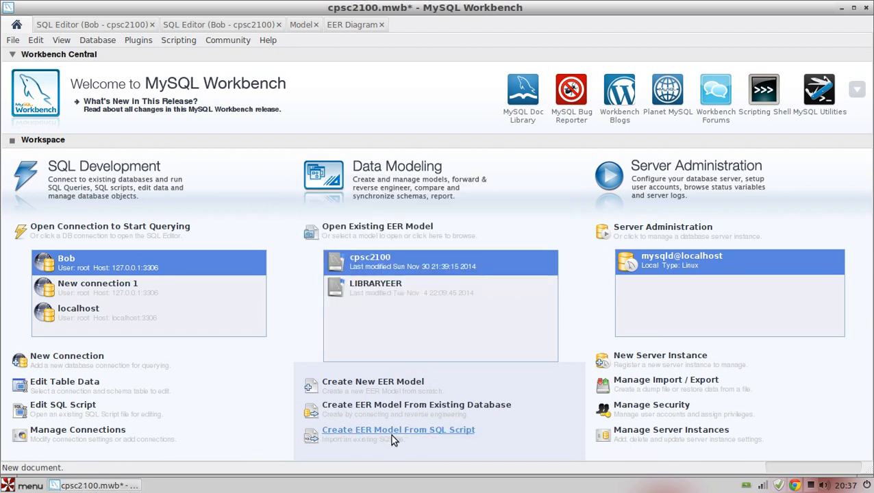
click(437, 406)
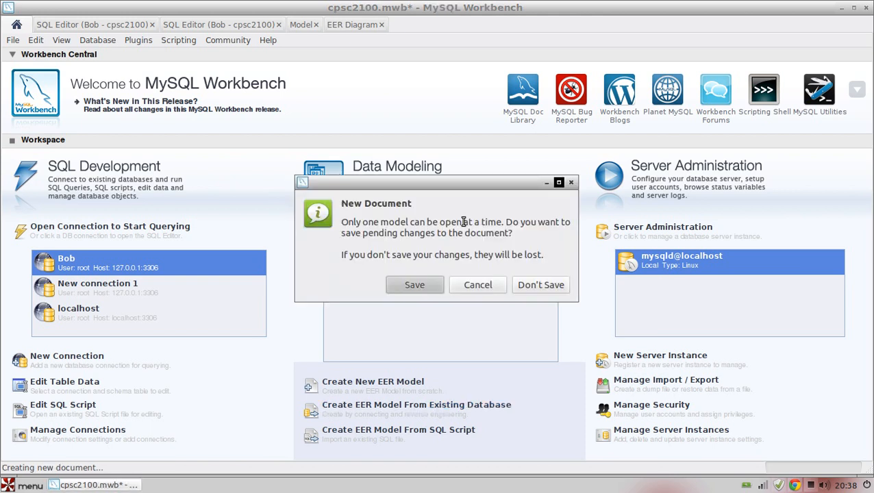
click(432, 284)
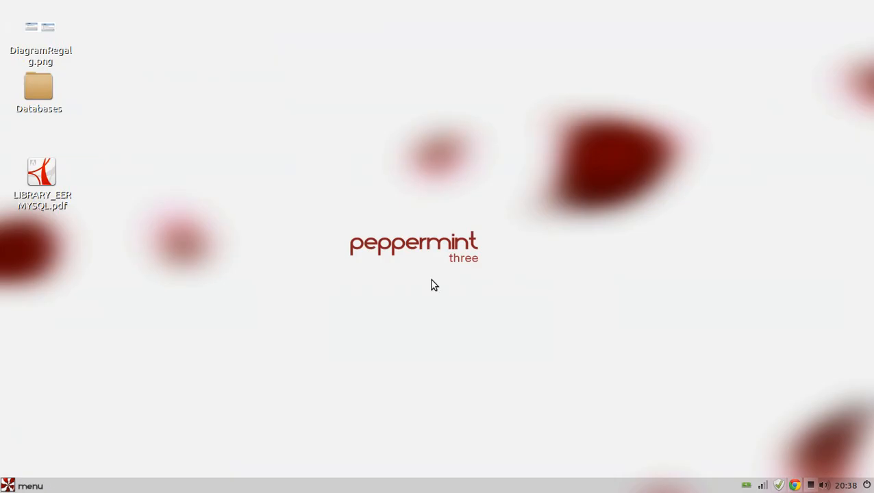
- Relaunch MySQL Workbench, start creating an EER model from an existing database, and choose the first stored connection
click(41, 486)
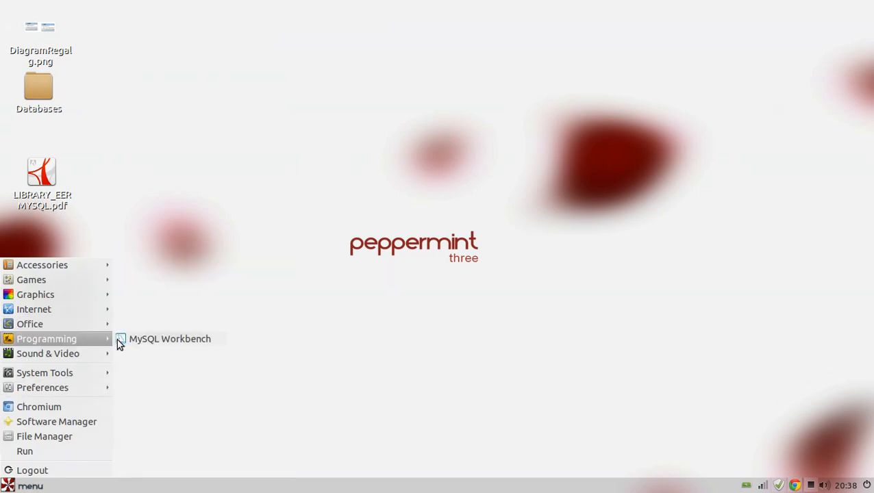
click(142, 338)
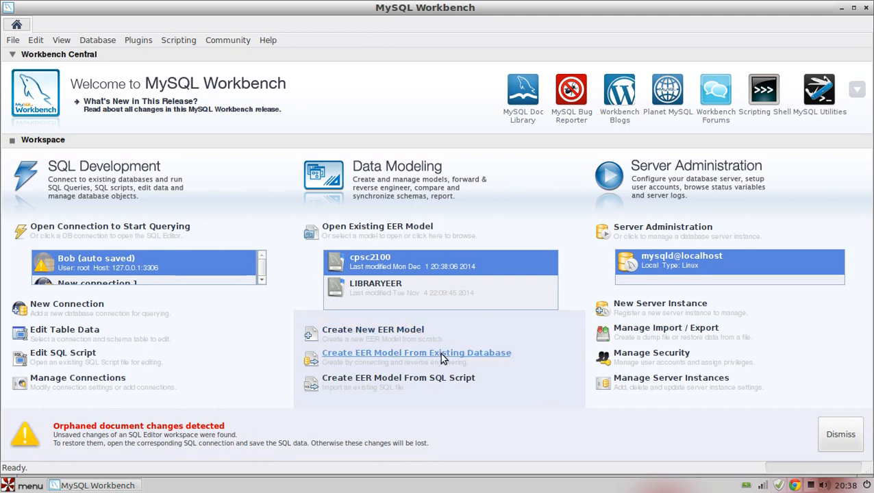
click(441, 359)
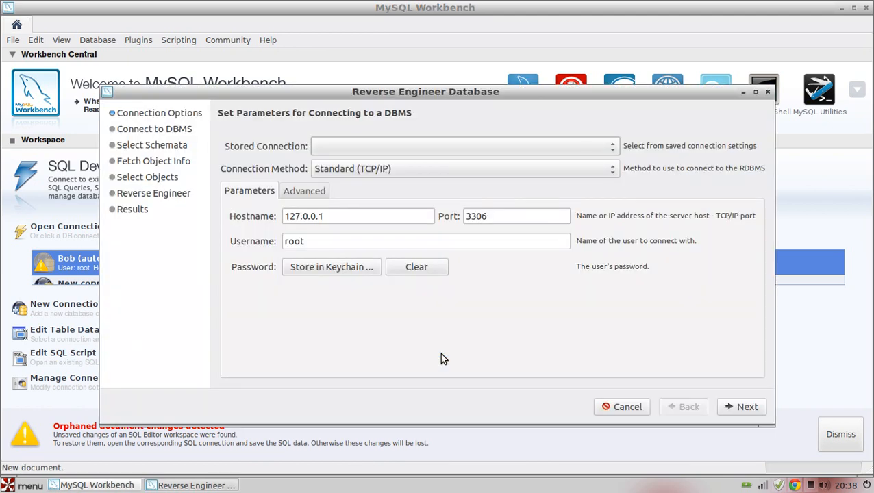
click(446, 148)
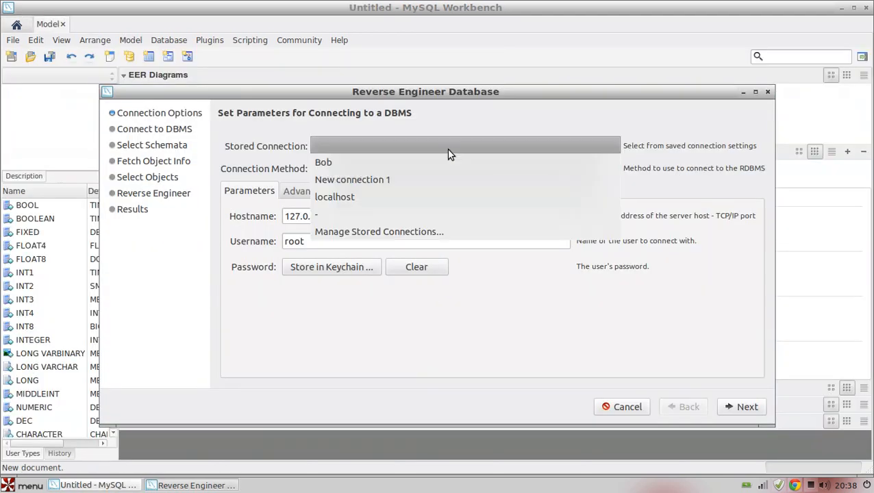
click(434, 164)
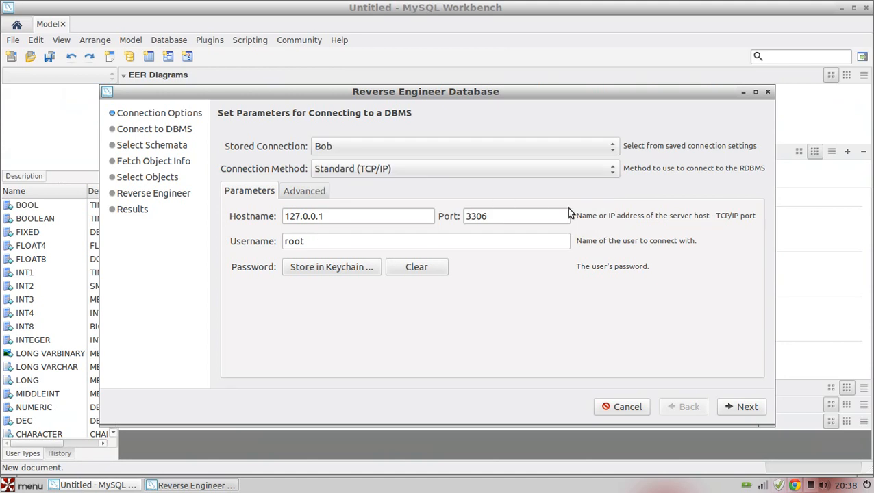
- Connect to the database server with the account password and continue to the schema selection once the schema list is fetched
click(738, 411)
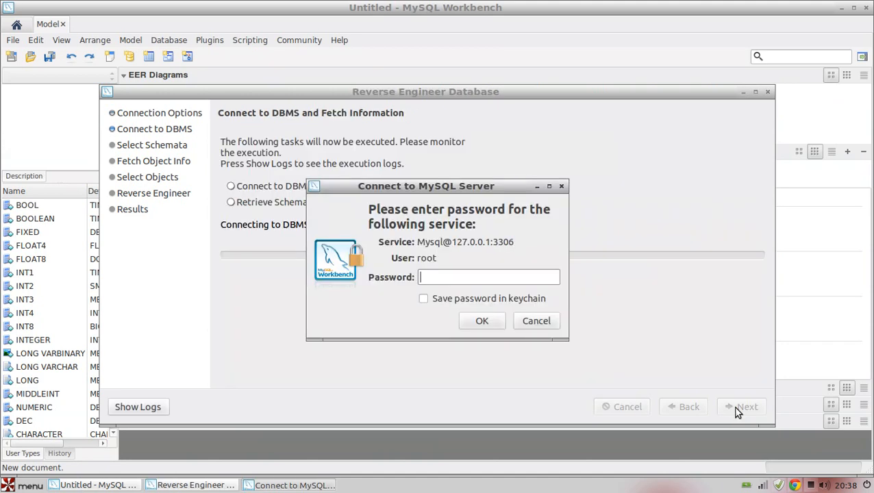
text(root)
click(499, 322)
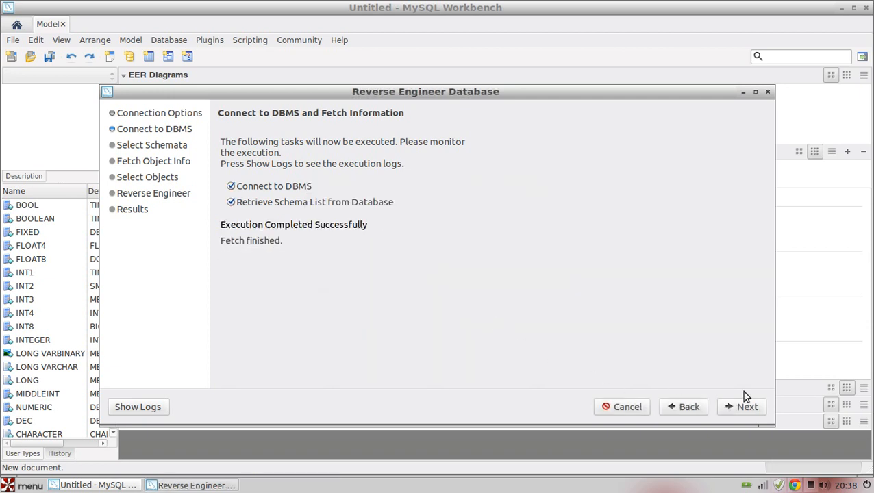
click(749, 409)
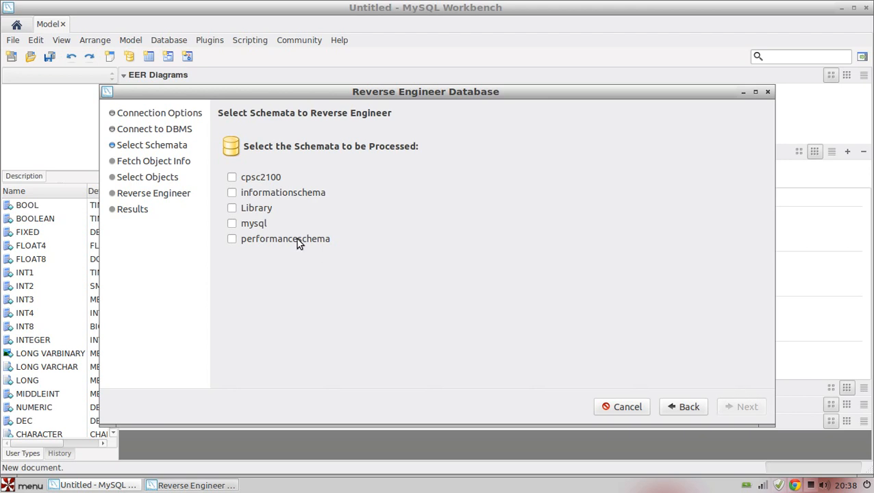
- Reverse engineer only the cpsc2100 schema with its default objects onto a new EER diagram and close the wizard
click(232, 192)
click(232, 178)
click(232, 193)
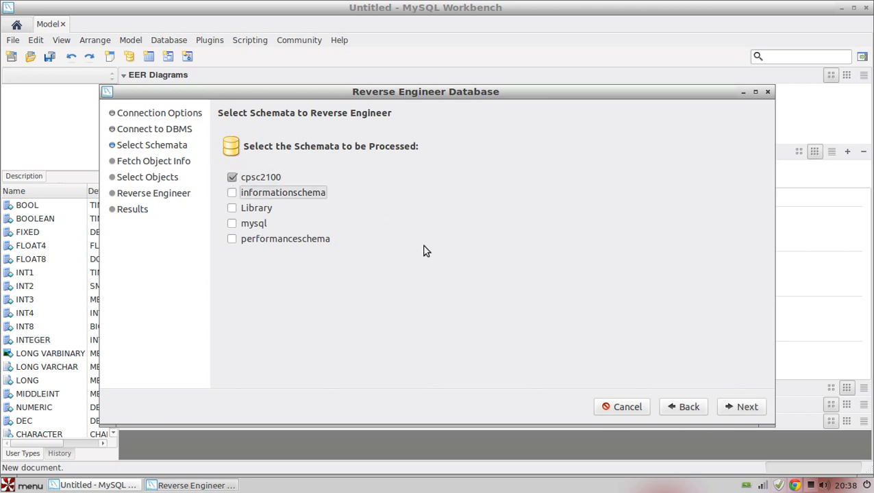
click(742, 406)
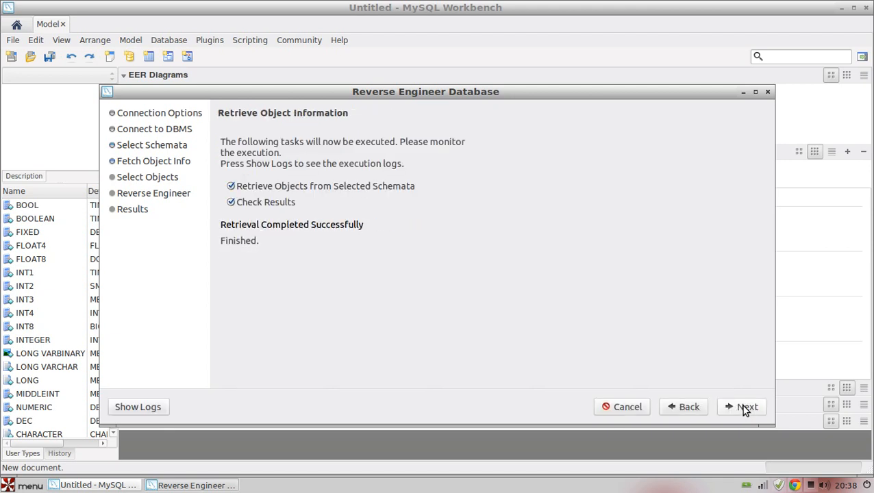
click(744, 408)
click(743, 408)
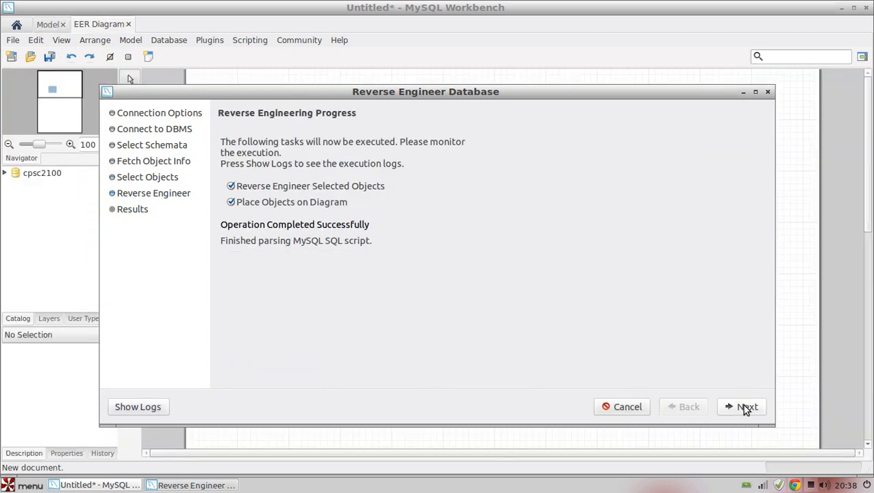
click(745, 408)
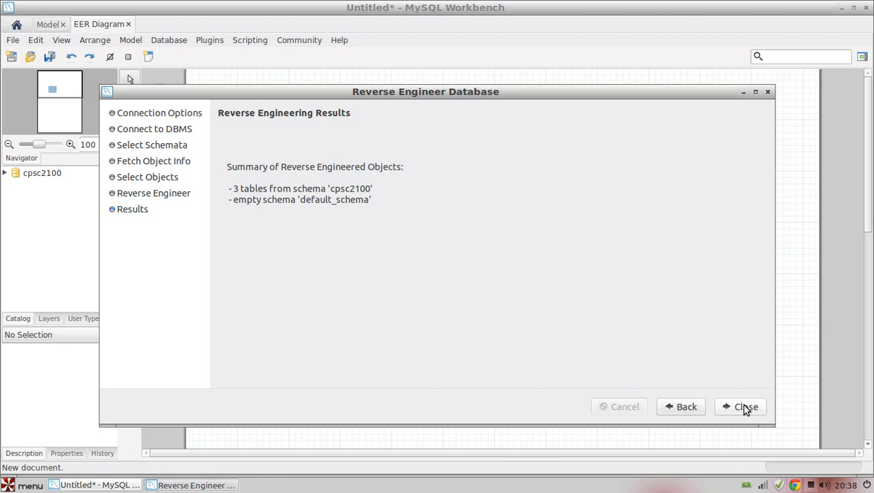
click(745, 408)
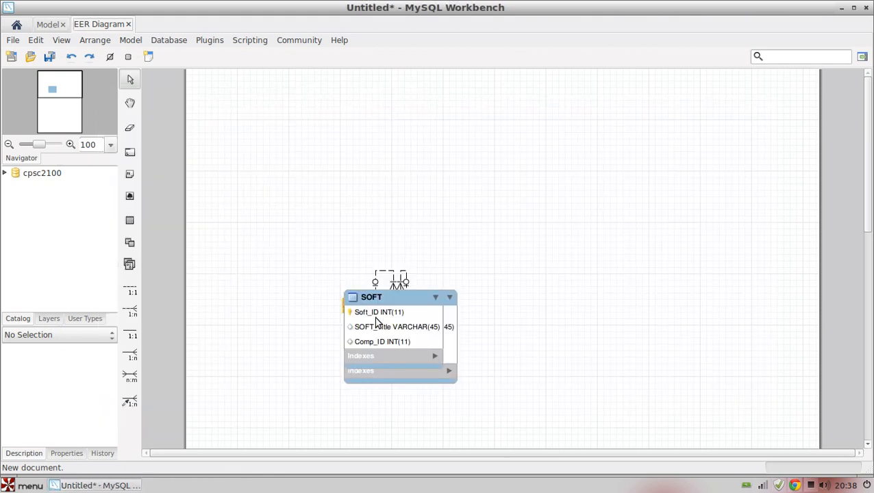
- Spread out the overlapping tables, placing SOFT directly above COMP and Hardware level with COMP on its right
drag(401, 331, 351, 152)
drag(421, 327, 679, 227)
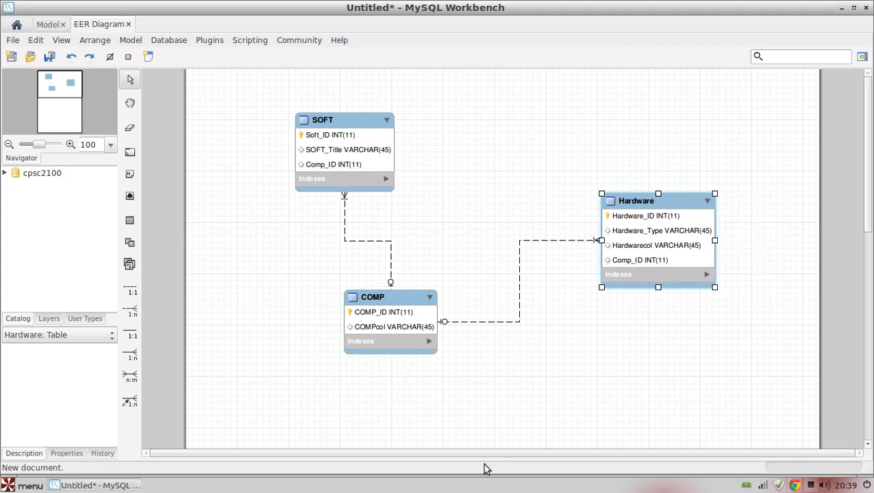
drag(636, 260, 583, 342)
drag(338, 159, 385, 159)
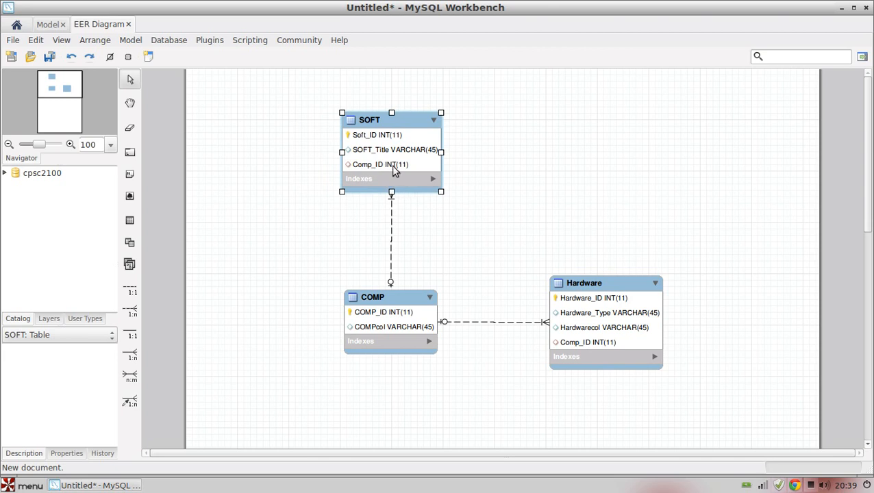
mouse_move(394, 170)
- Open server administration for mysqld@localhost from the home screen, enter the server account password, and view Users and Privileges
click(16, 26)
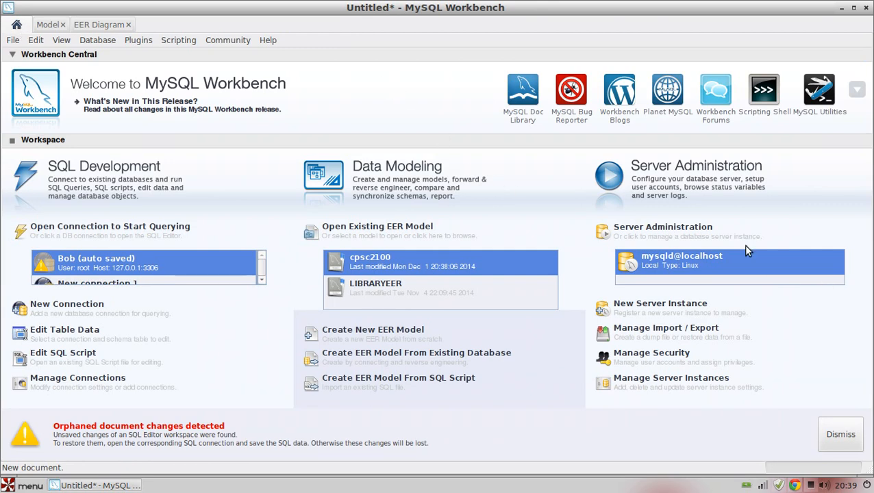
click(671, 269)
text(123)
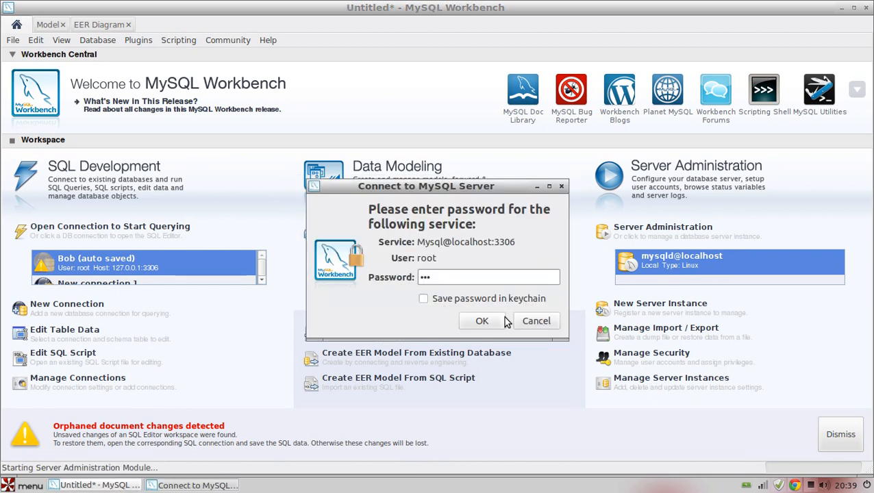
click(491, 322)
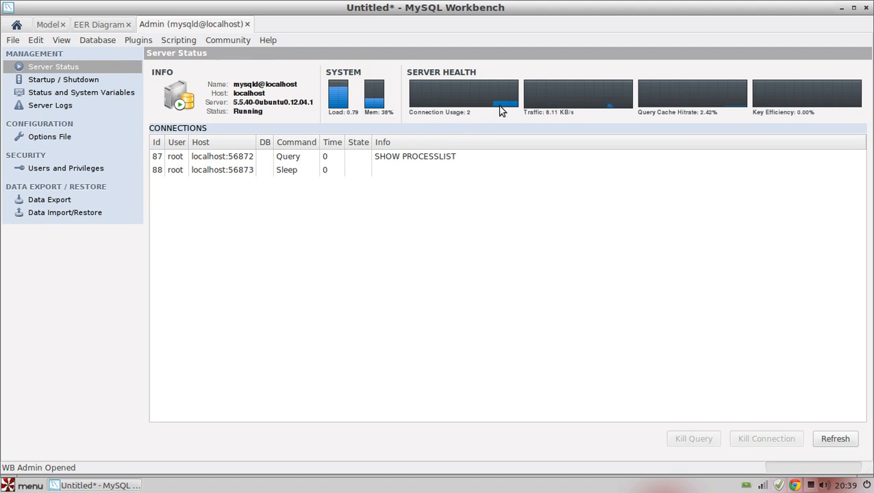
click(75, 170)
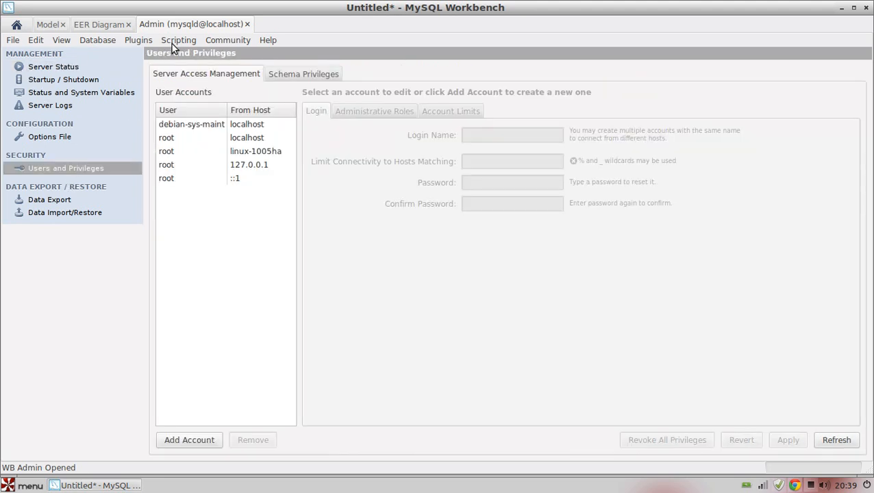
- Open a query editor on the database through the first stored connection, entering the account password
click(96, 40)
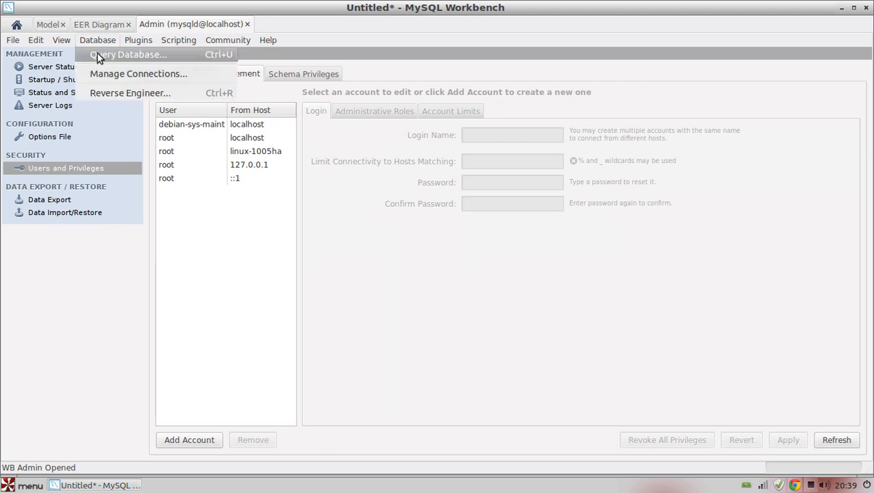
click(98, 56)
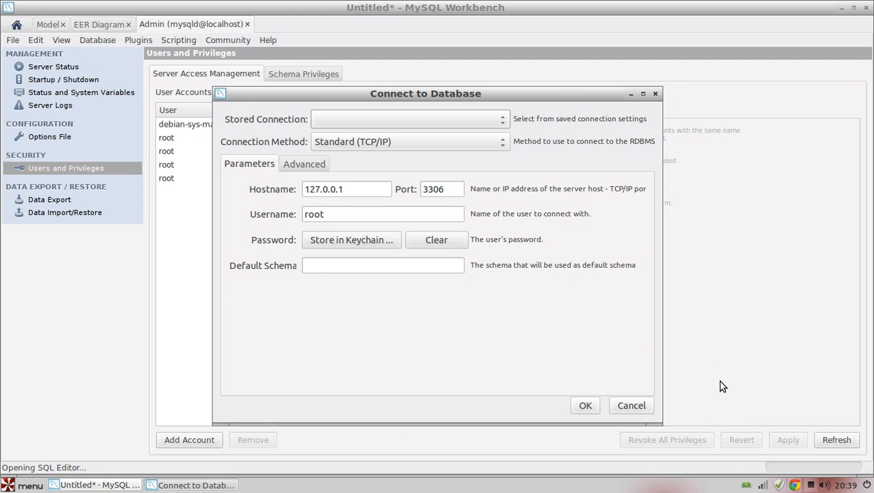
click(417, 123)
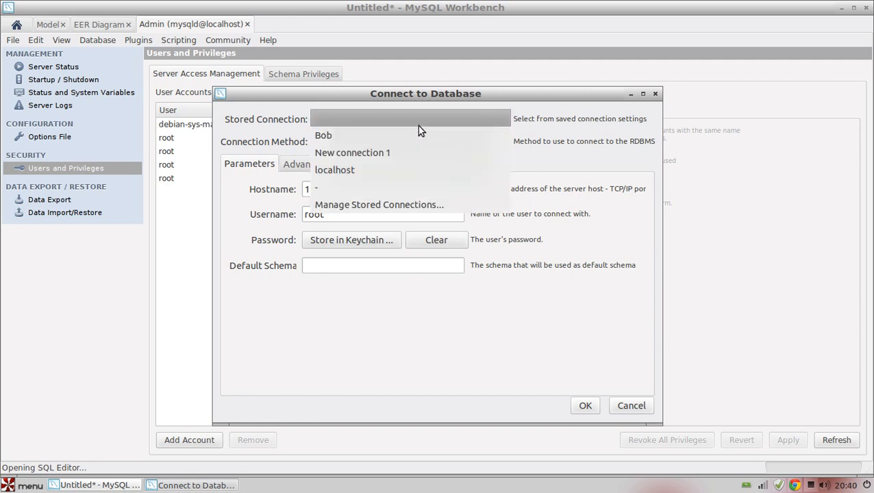
click(412, 134)
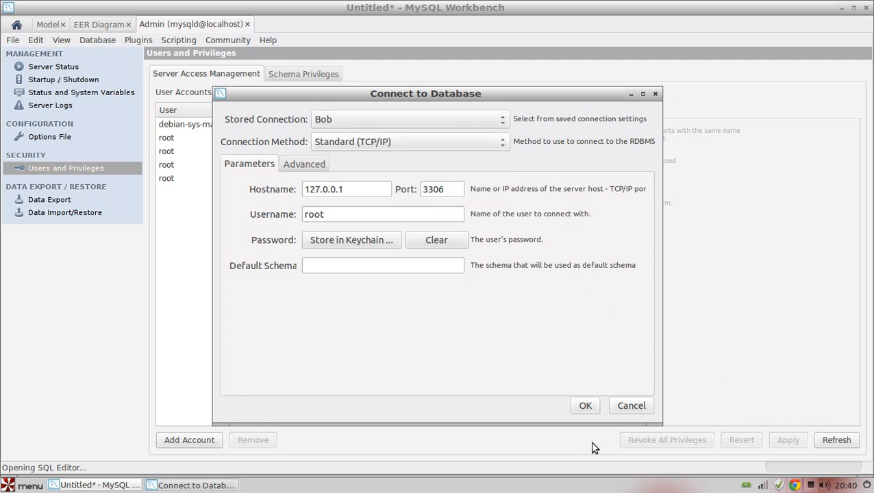
click(585, 406)
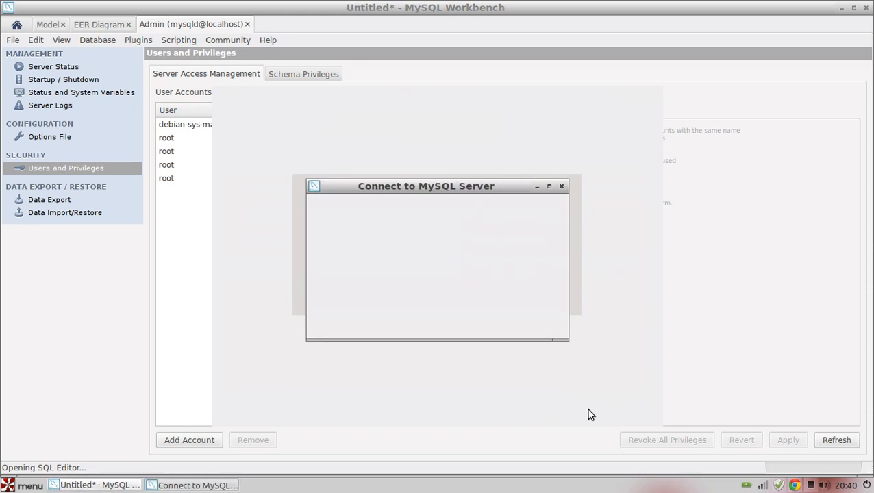
text(root)
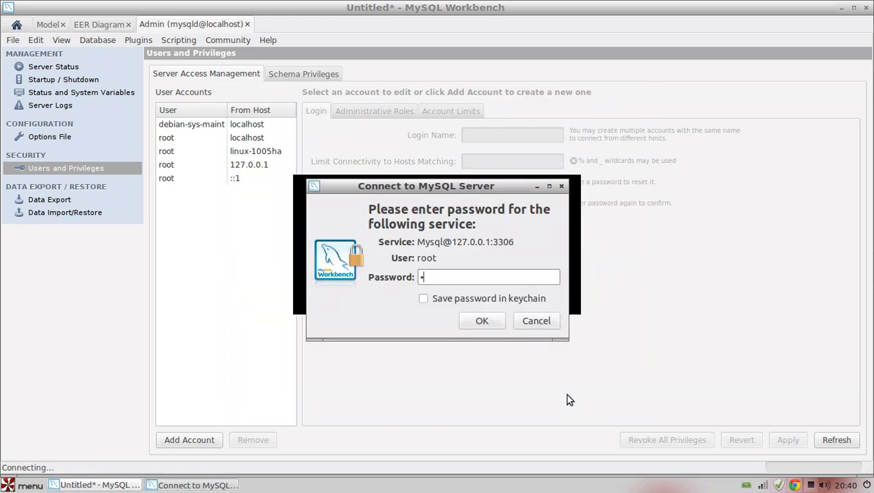
key(Return)
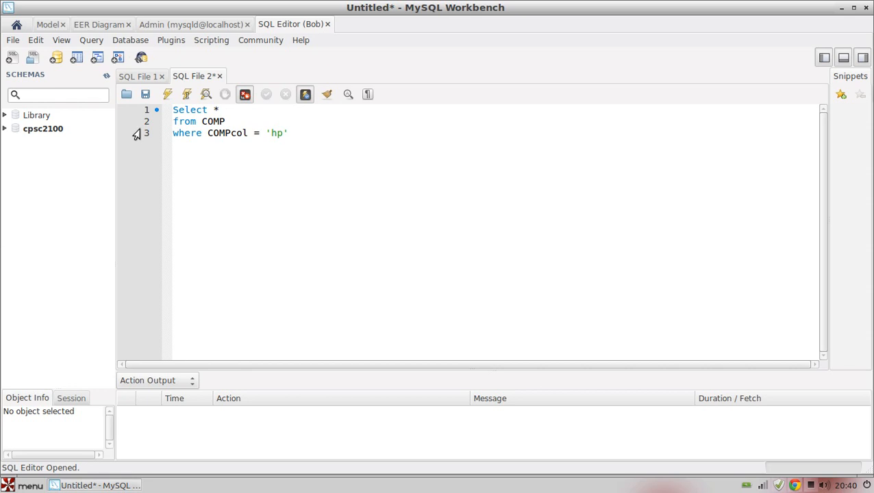
- Return to the home screen
click(16, 26)
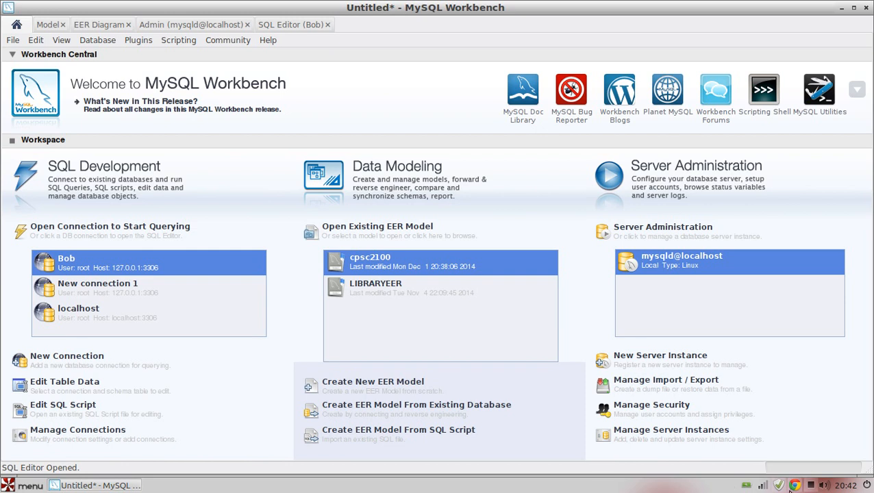
click(811, 485)
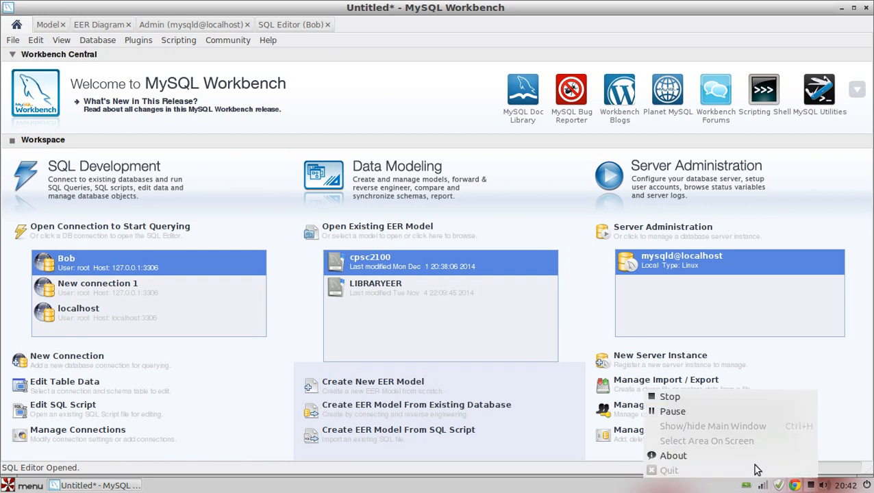